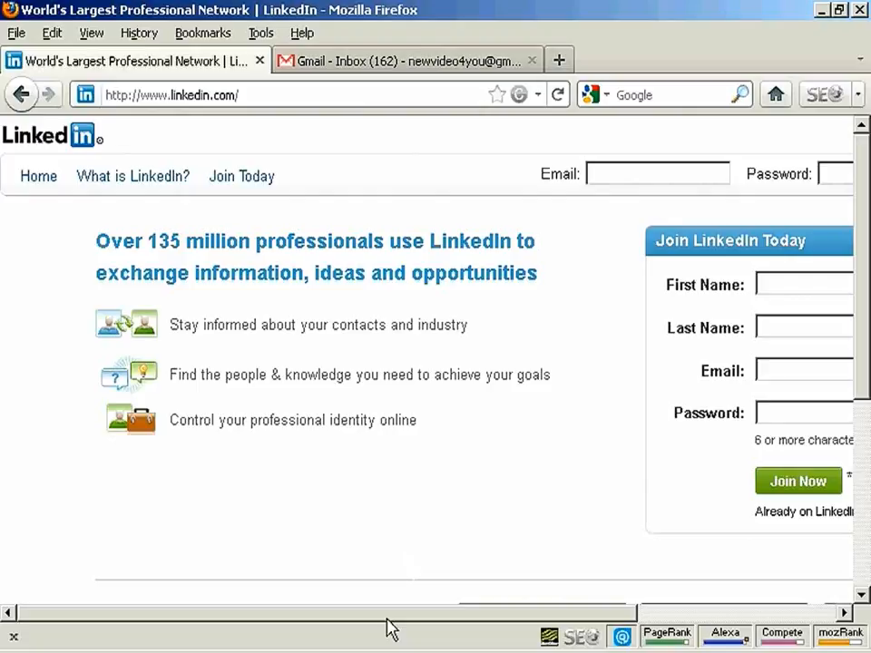
Step: Fill in the join form with the first name, last name, email address and account password, and submit it
left_click_drag(388, 622, 667, 633)
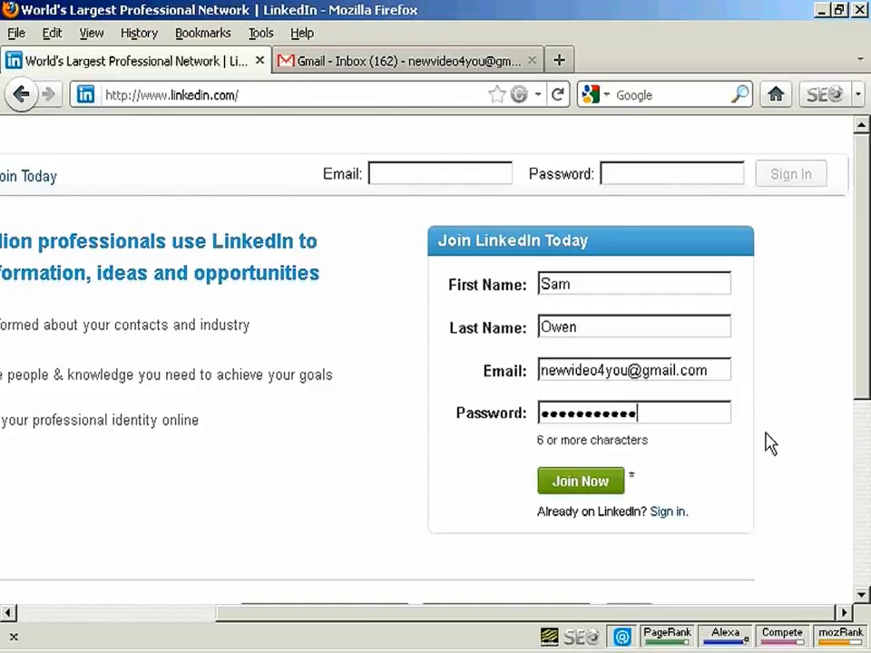
left_click(579, 486)
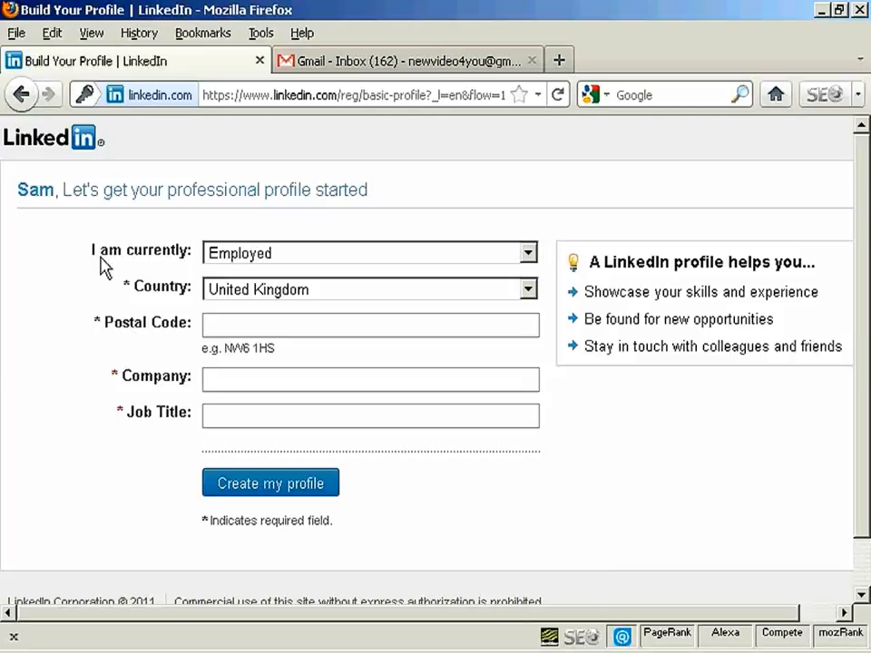
Step: Set the current status to Employed and keep United Kingdom as the country
left_click(528, 257)
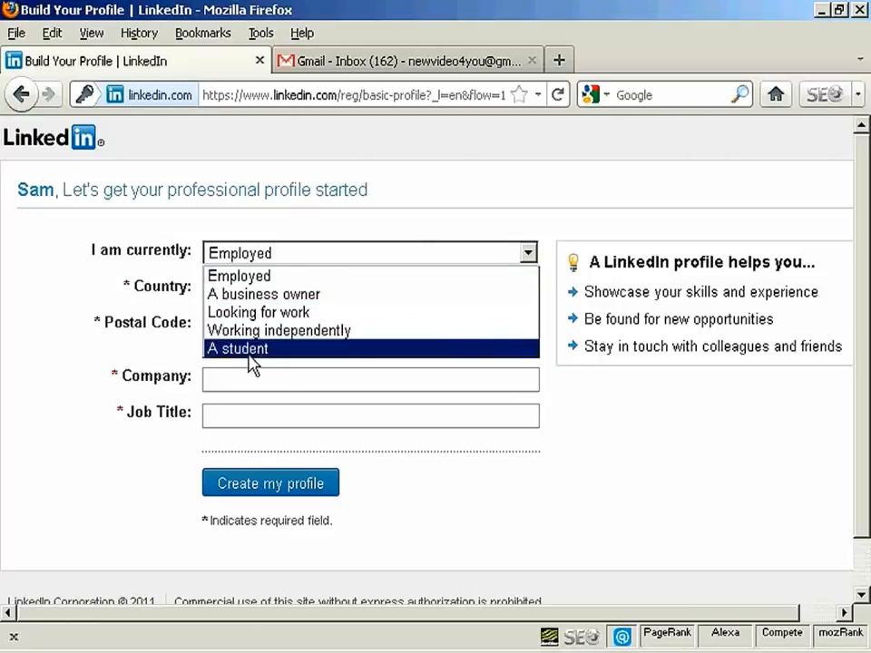
left_click(284, 279)
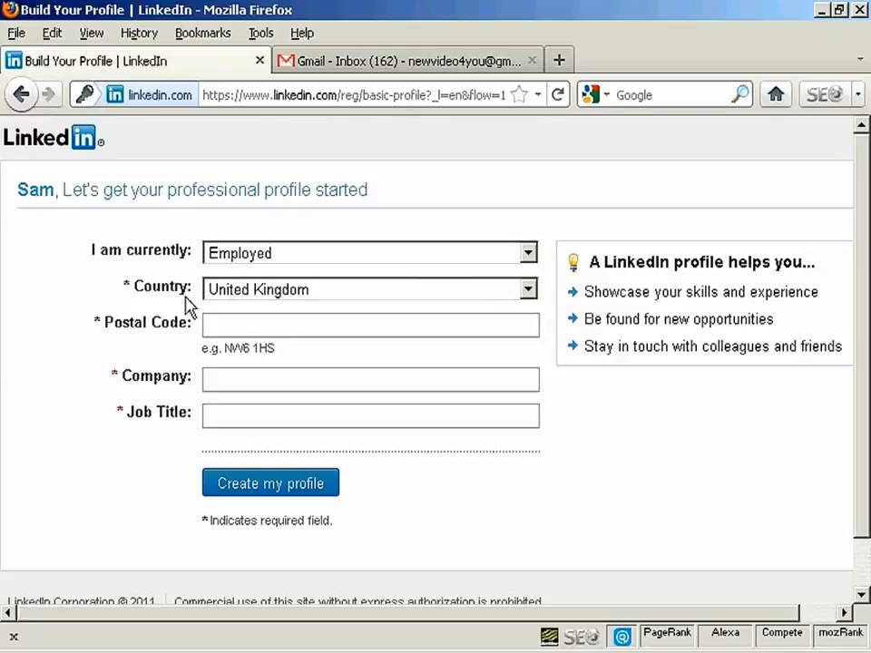
left_click(527, 290)
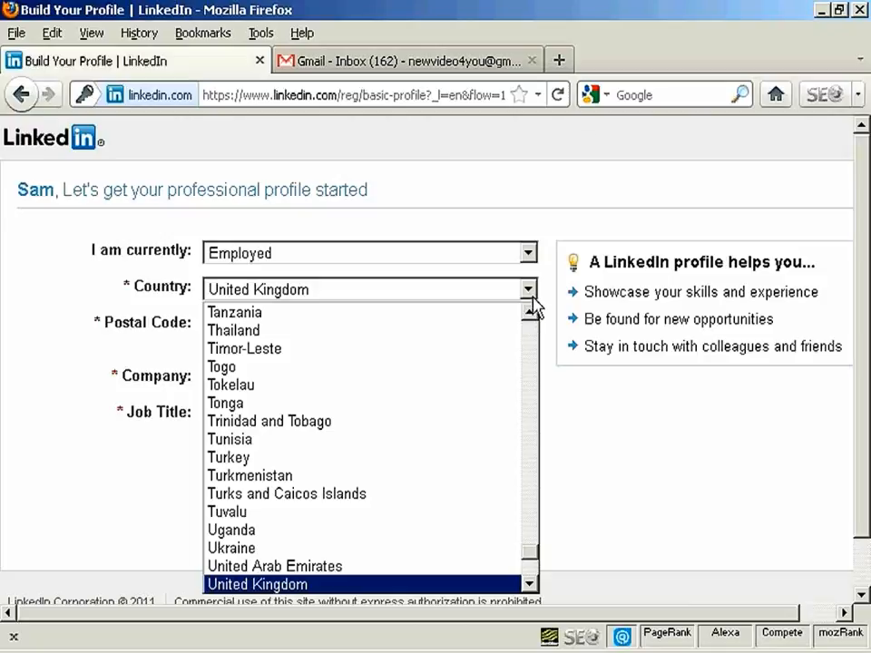
left_click(534, 291)
Step: Fill in the postal code, company RJS Medical Services, industry Medical Devices and job title Transcriber, and create the profile
left_click(231, 325)
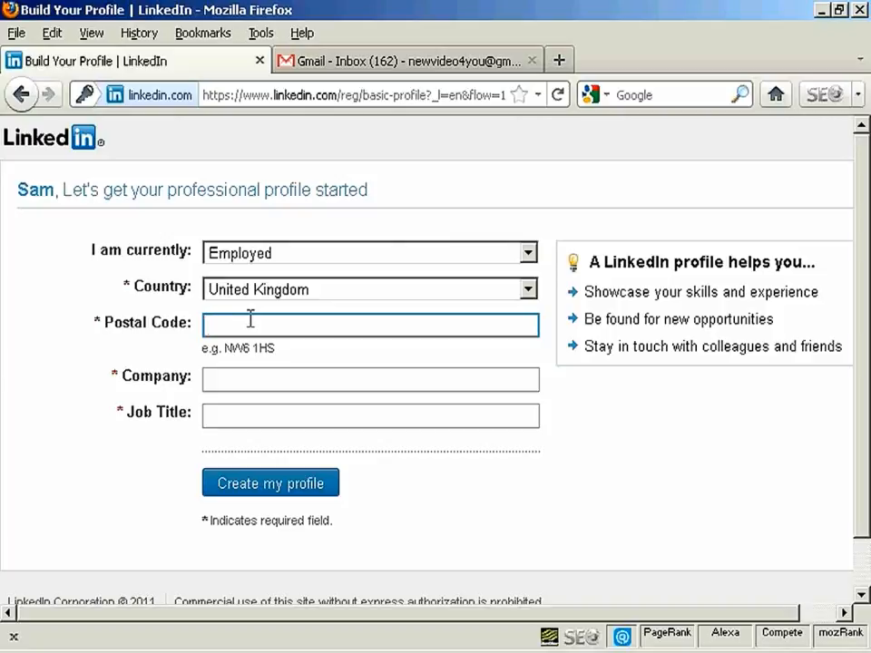
left_click(222, 378)
left_click(216, 415)
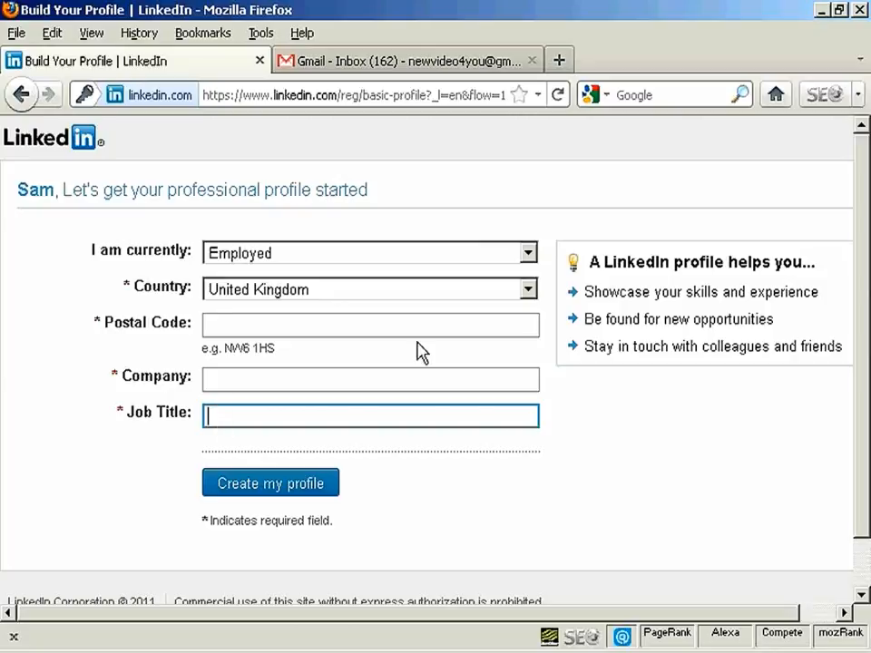
left_click(215, 325)
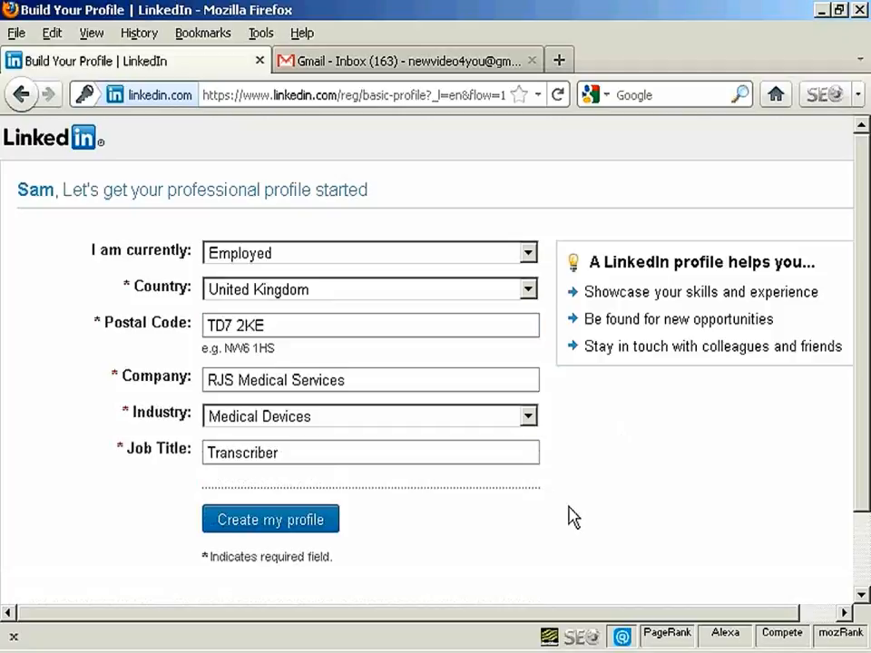
left_click(528, 417)
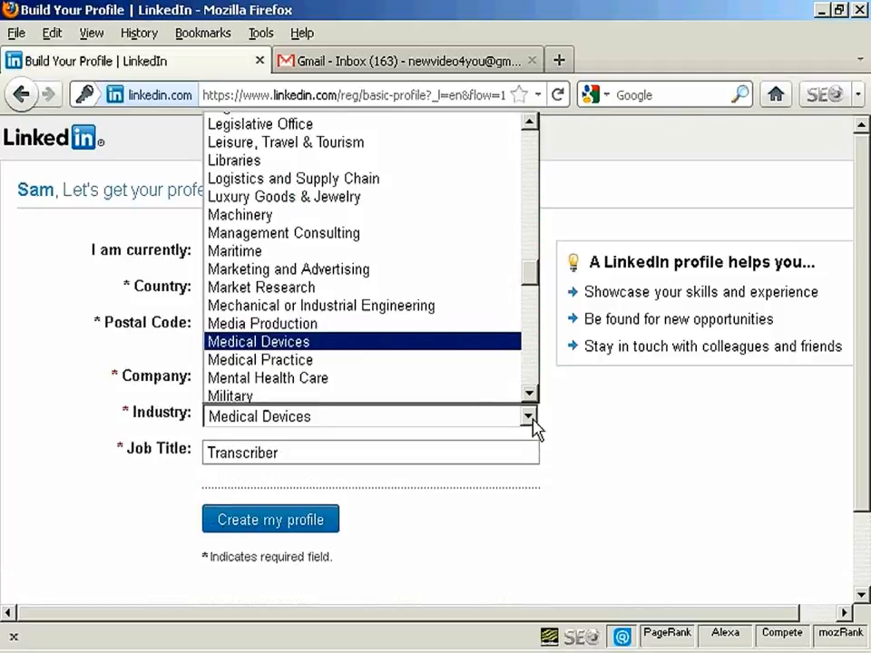
left_click(532, 419)
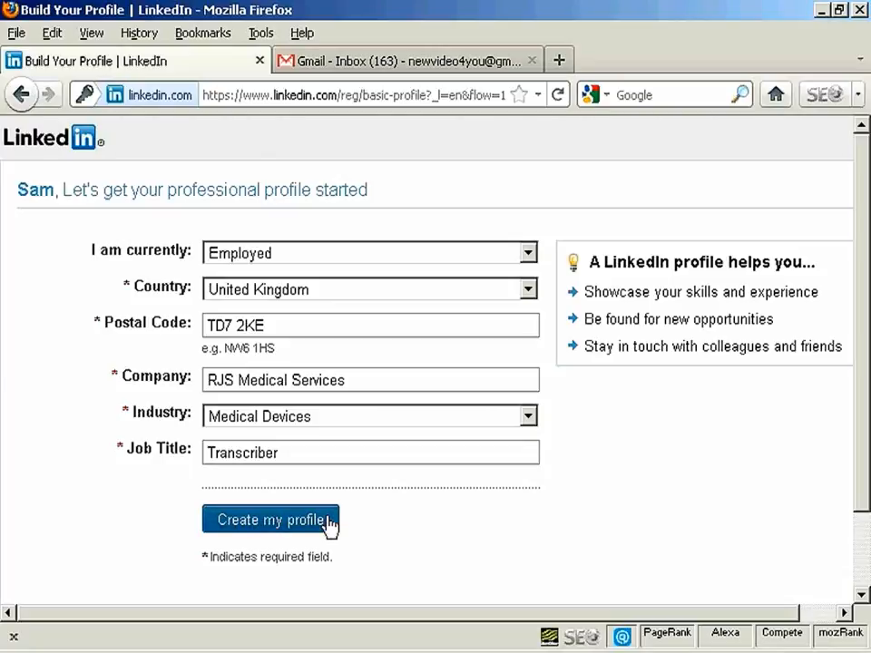
left_click(272, 525)
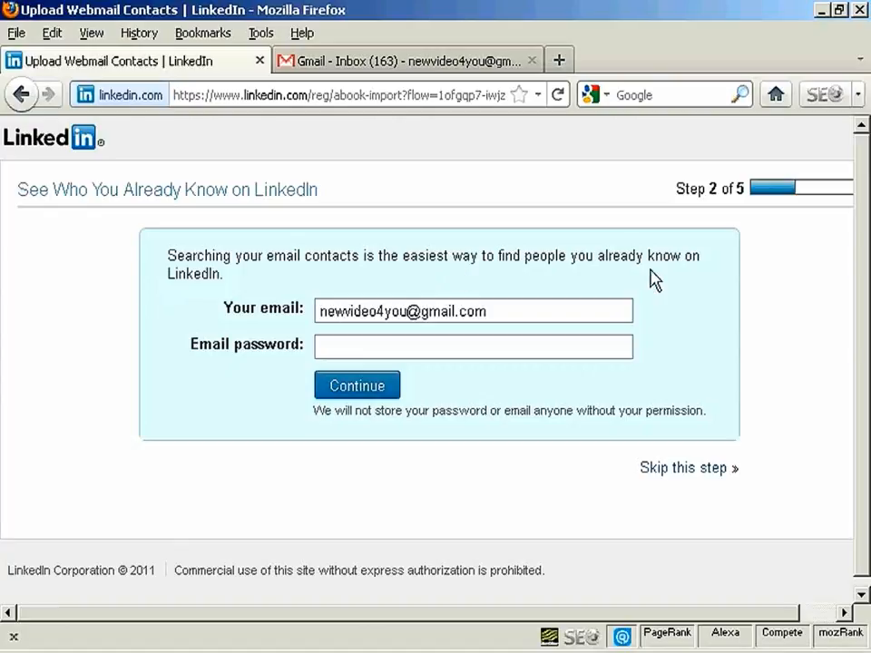
Step: Enter the email password to search the email contacts, and add sky news as a connection
left_click(330, 346)
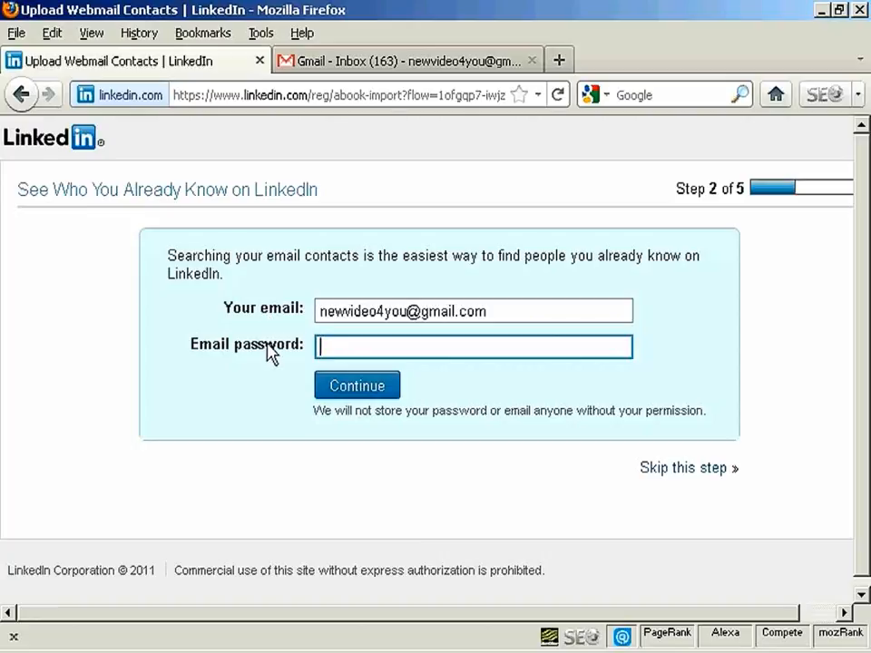
type("•••••••••••")
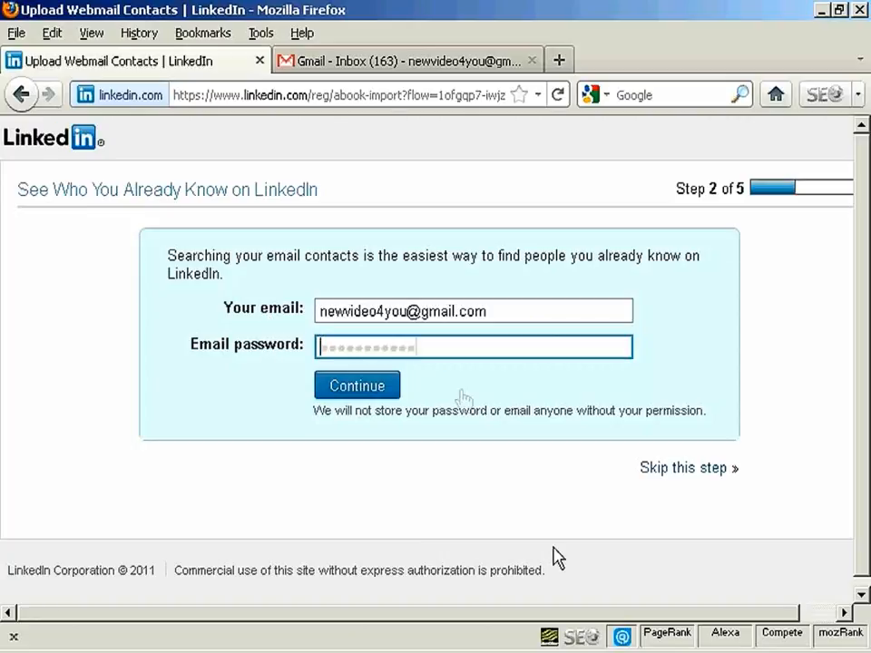
left_click(363, 390)
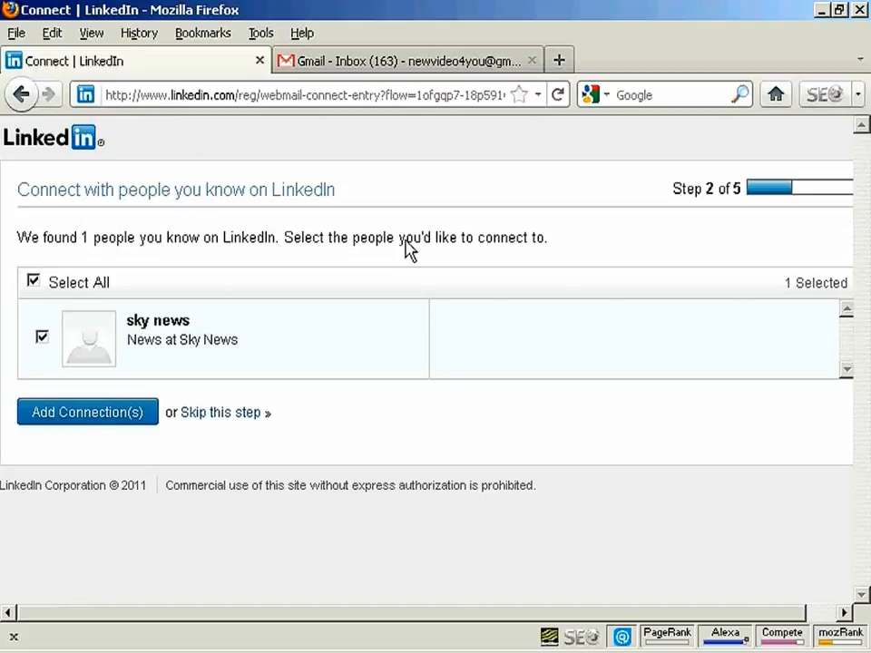
left_click(98, 414)
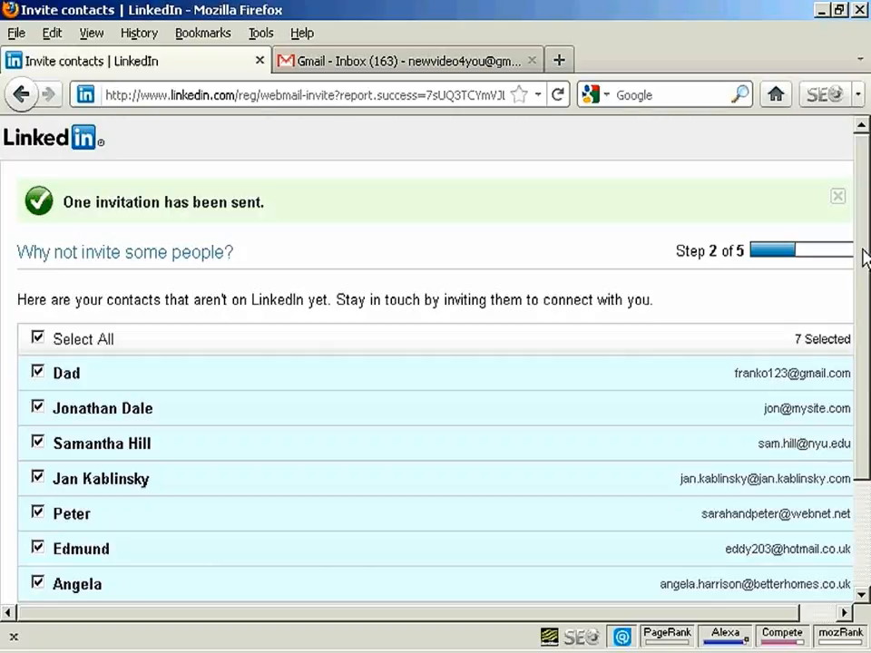
Step: Skip inviting the remaining email contacts and skip sharing the profile on Facebook or Twitter
left_click_drag(863, 262, 864, 353)
scroll(864, 352, "down", 1)
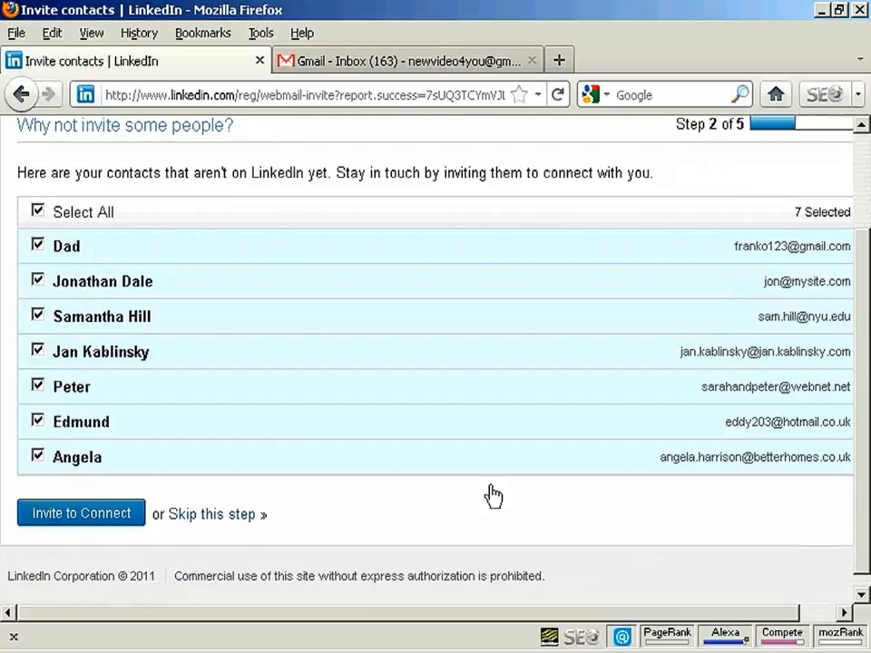
left_click(211, 516)
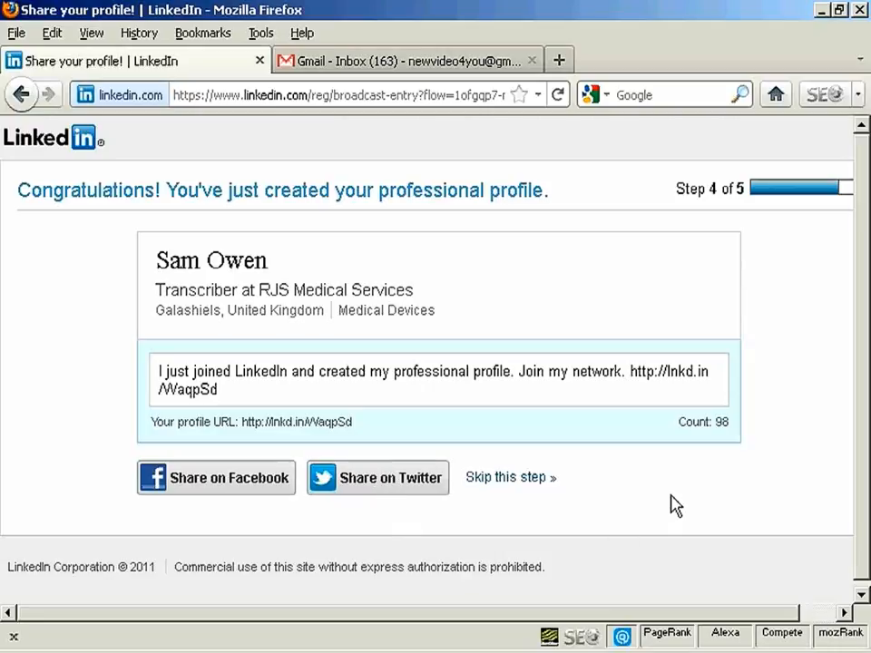
left_click(525, 480)
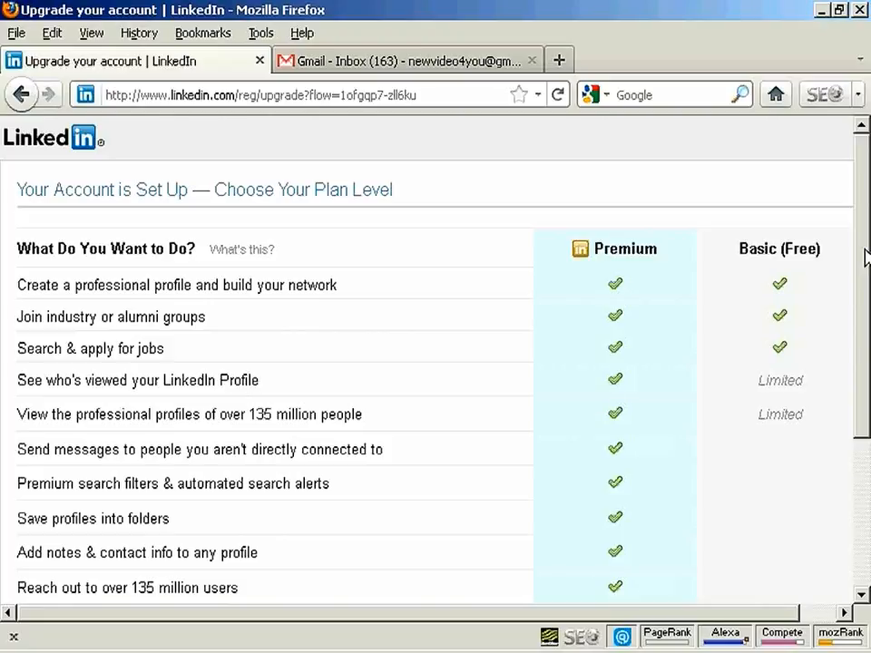
Step: Compare the Premium and Basic plan features and choose the free Basic plan
scroll(867, 258, "down", 2)
left_click_drag(867, 304, 861, 344)
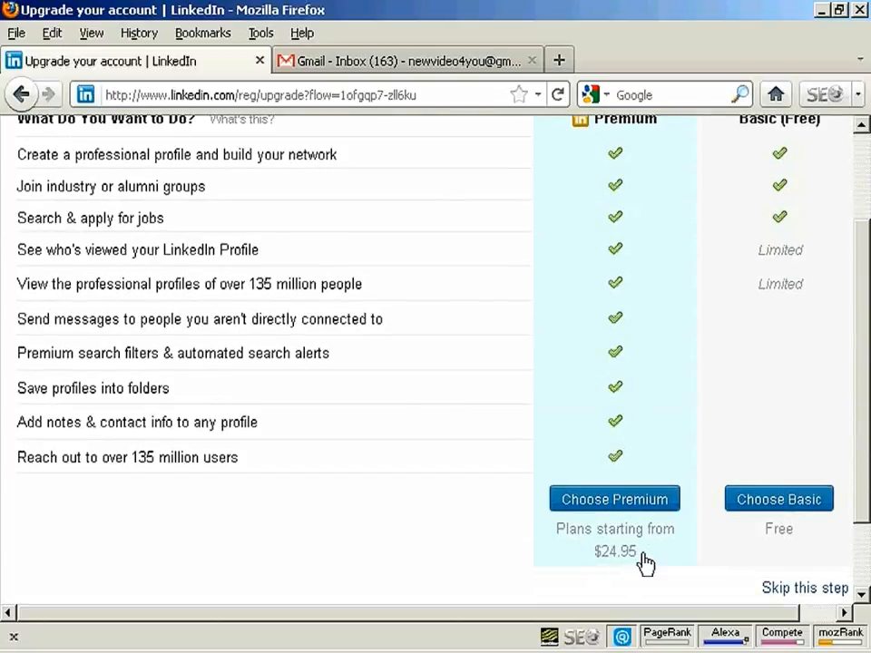
scroll(862, 439, "up", 3)
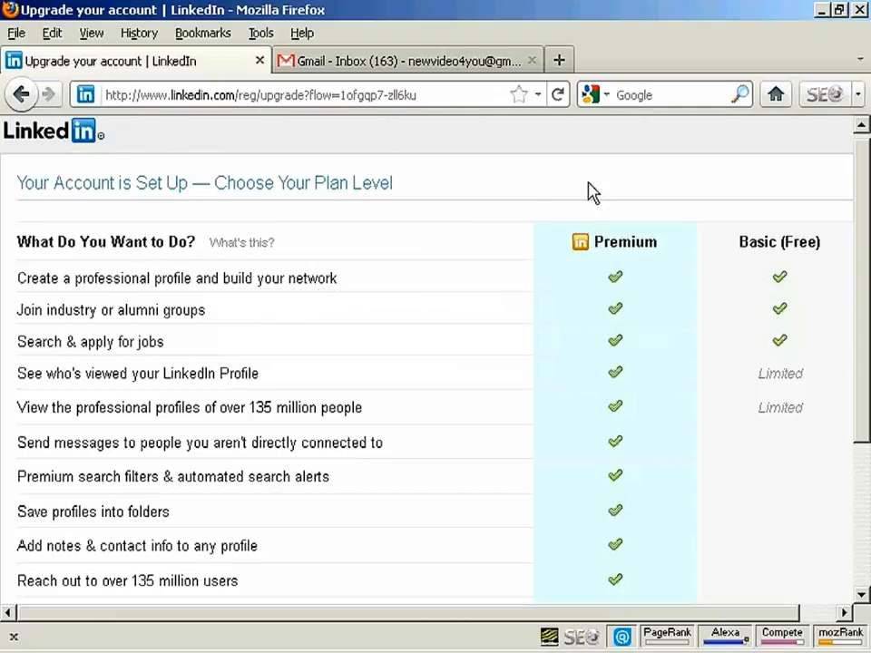
scroll(865, 224, "down", 2)
left_click_drag(865, 224, 865, 241)
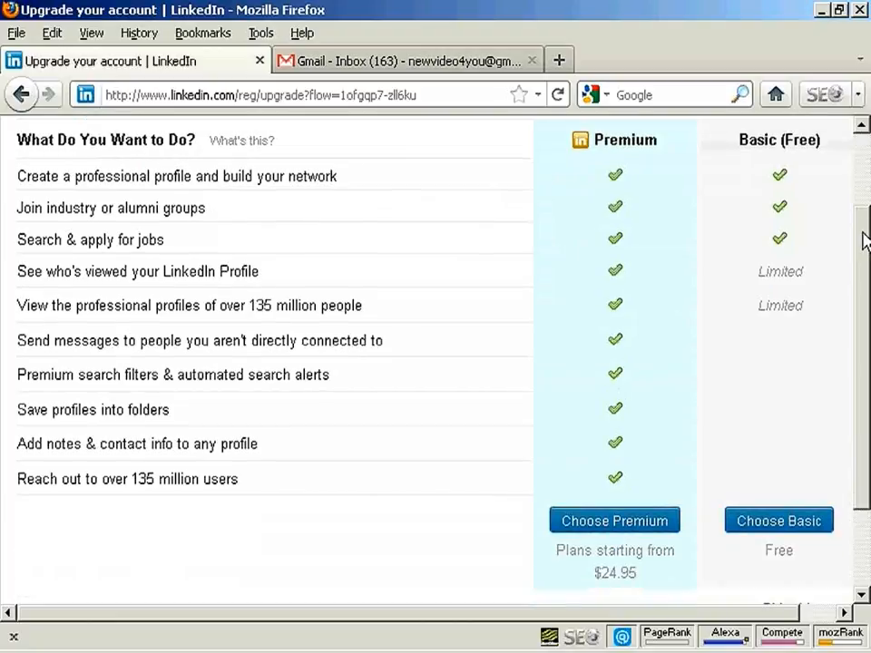
left_click(780, 522)
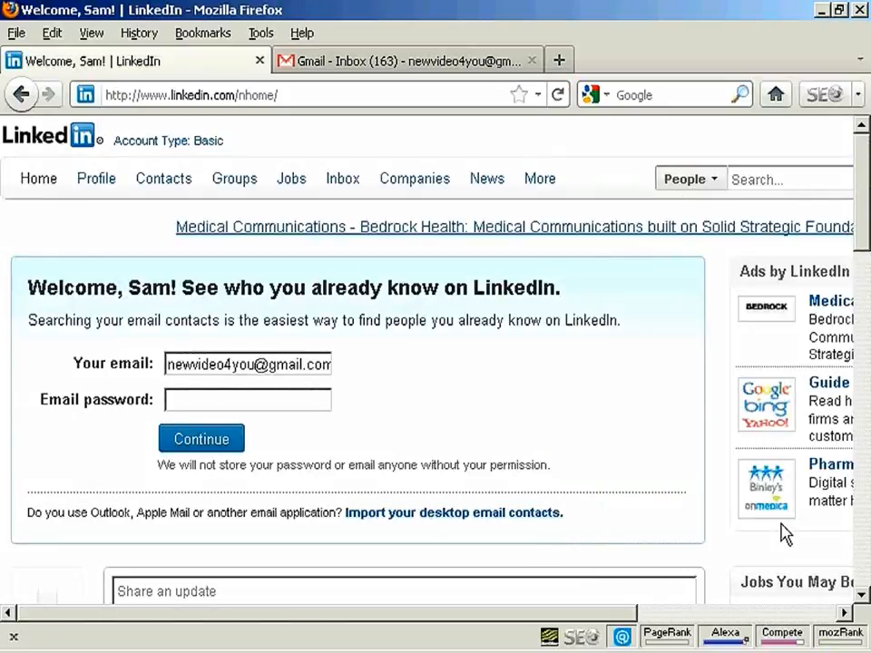
Step: Look over the welcome home page and open the profile for editing
left_click_drag(864, 181, 867, 216)
left_click(177, 305)
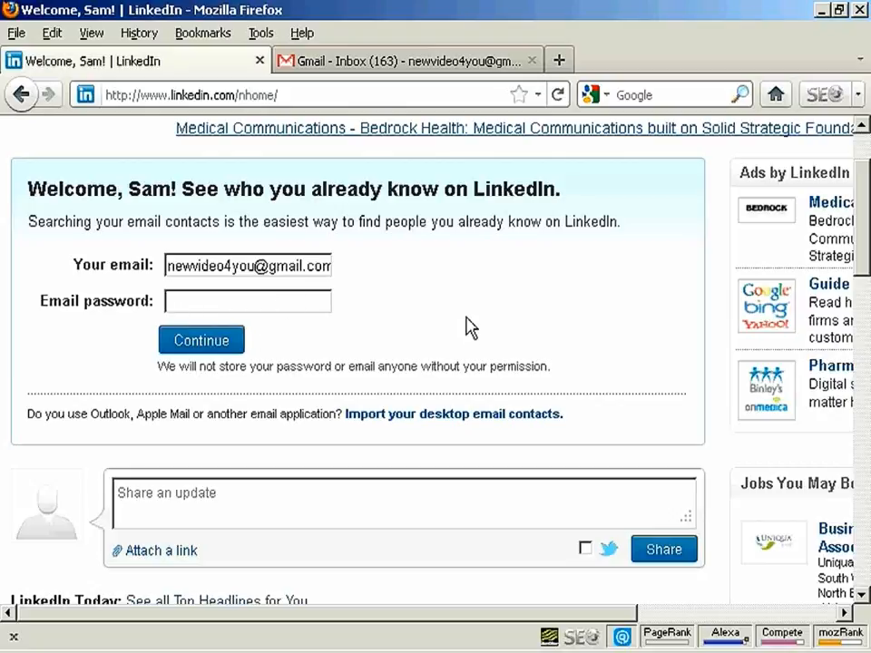
left_click_drag(867, 227, 856, 179)
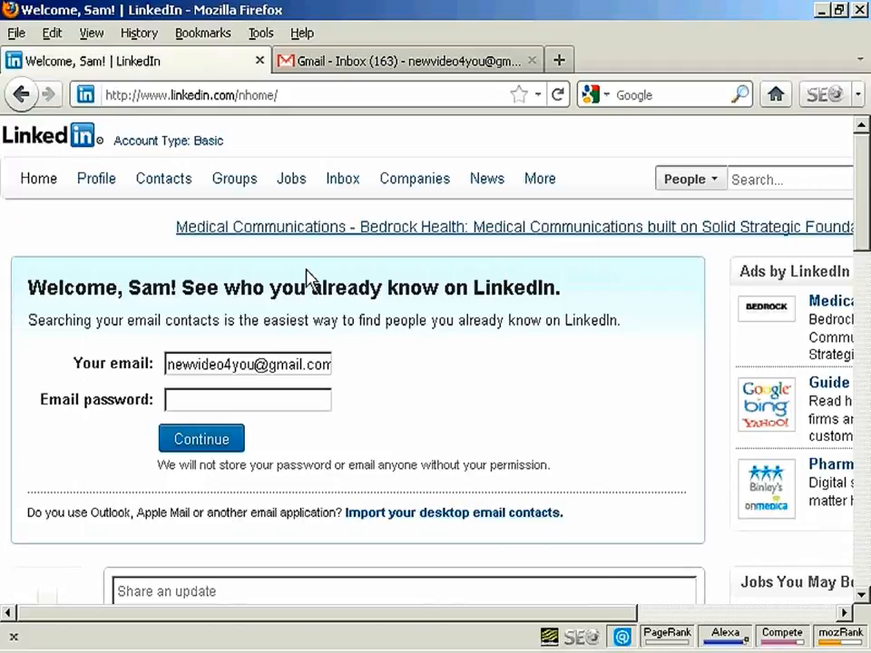
mouse_move(100, 181)
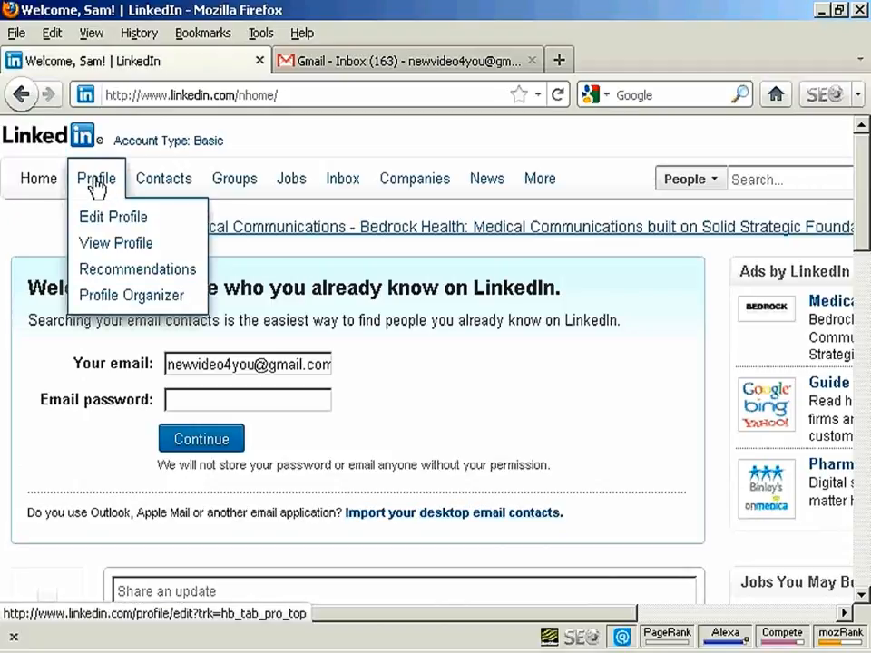
left_click(134, 220)
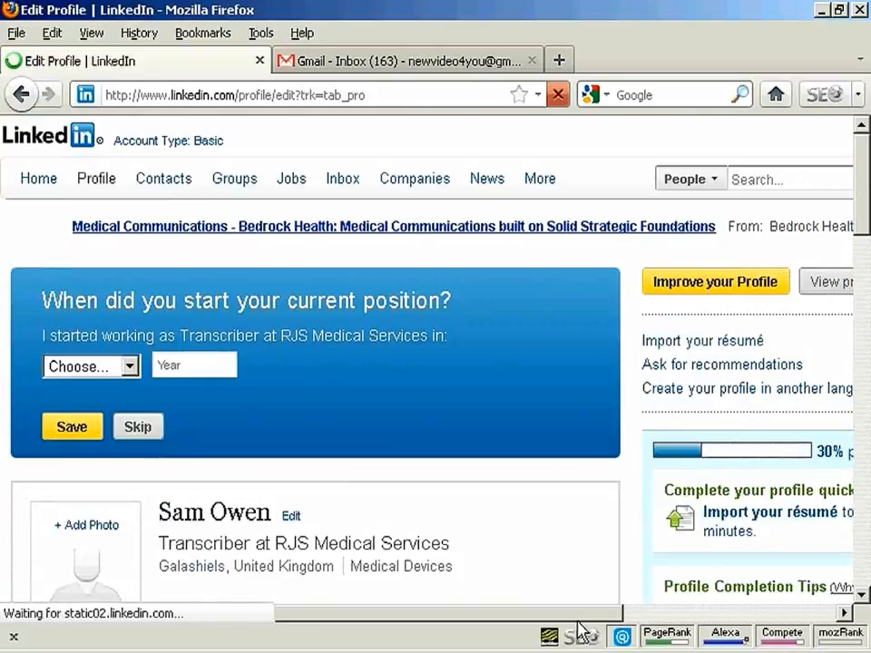
Step: Upload sam01.jpg from the Websites folder as the profile photo
left_click_drag(578, 616, 806, 616)
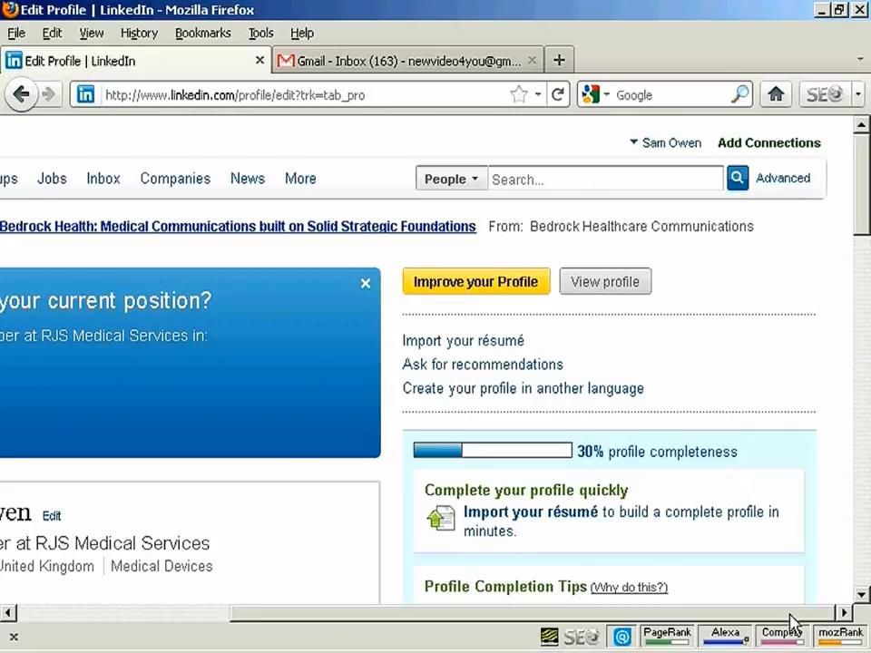
left_click_drag(789, 623, 517, 618)
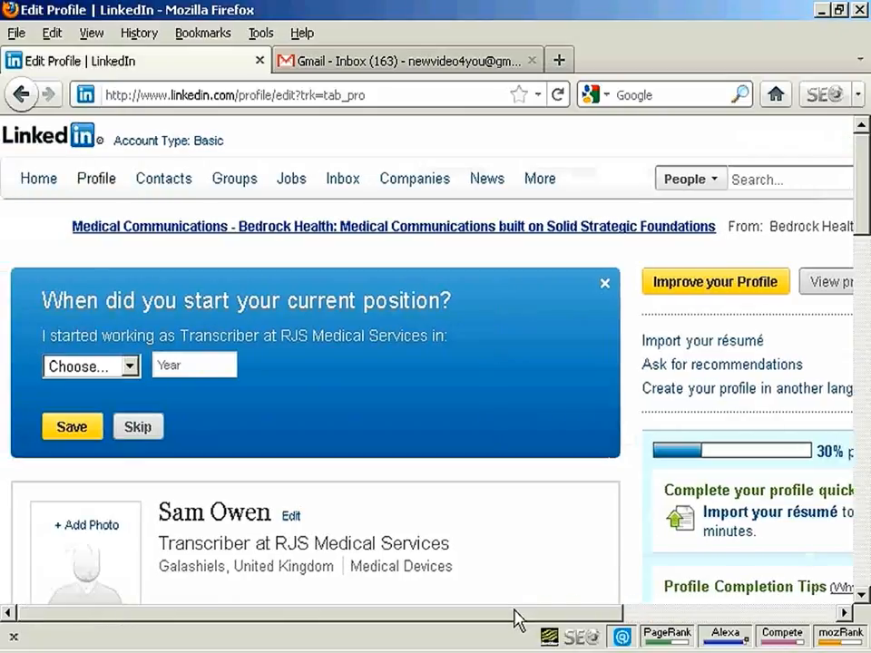
left_click_drag(862, 171, 865, 218)
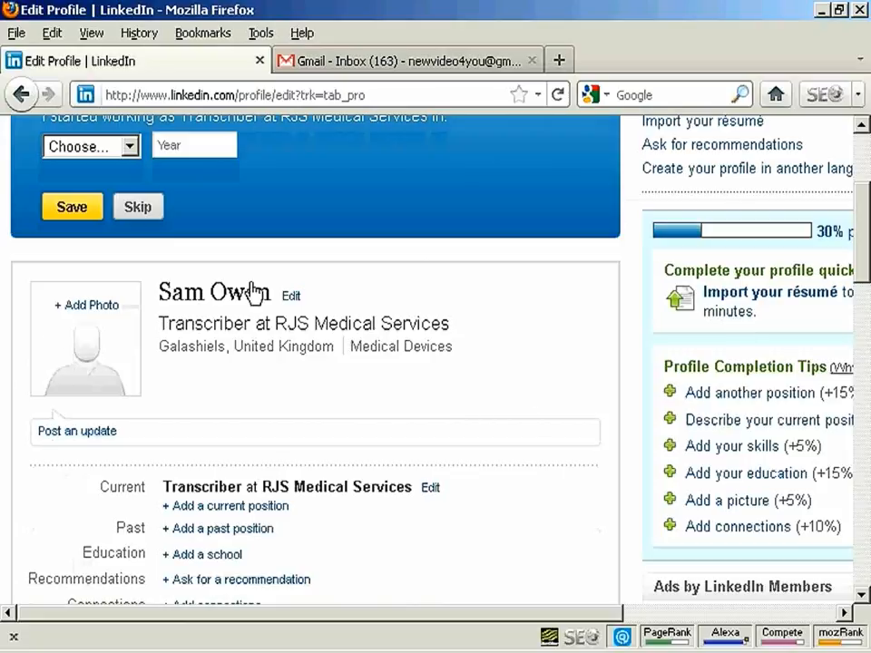
left_click(90, 314)
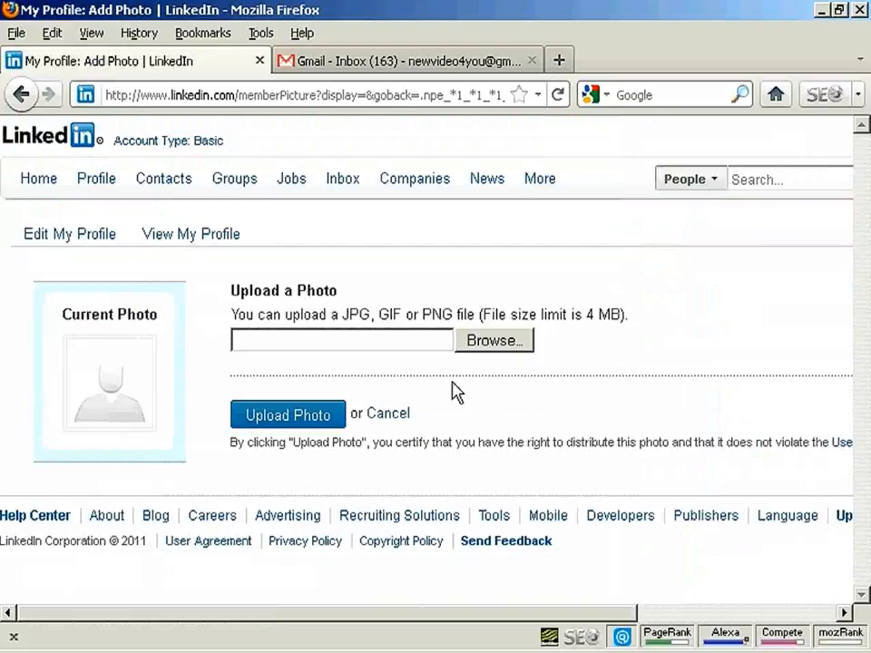
left_click(504, 345)
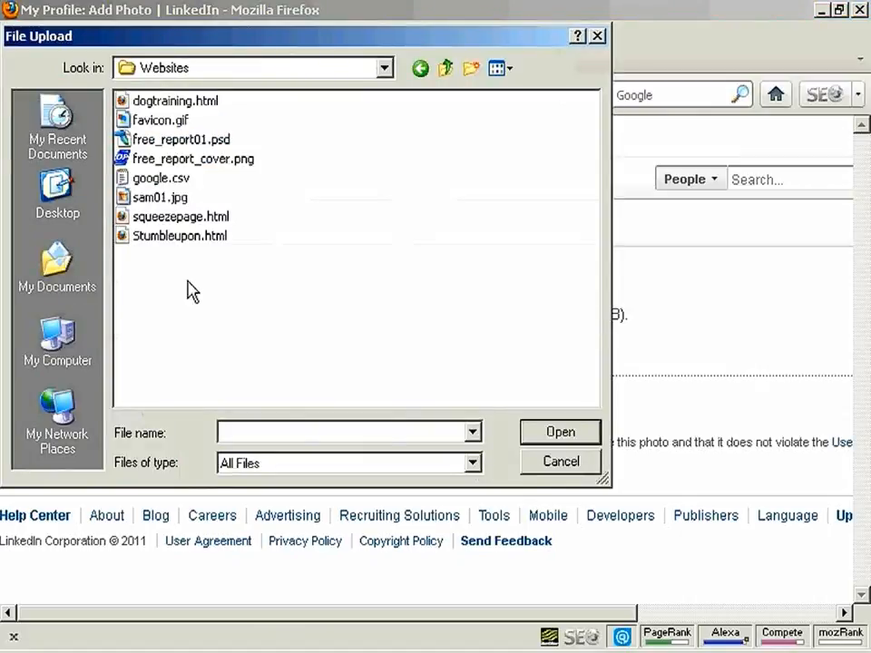
left_click(165, 200)
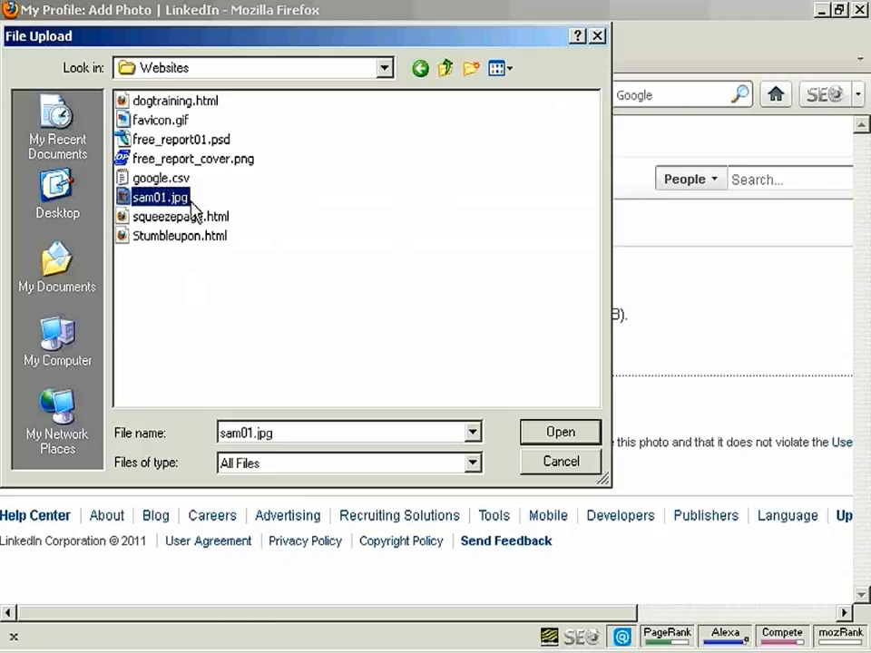
left_click(565, 434)
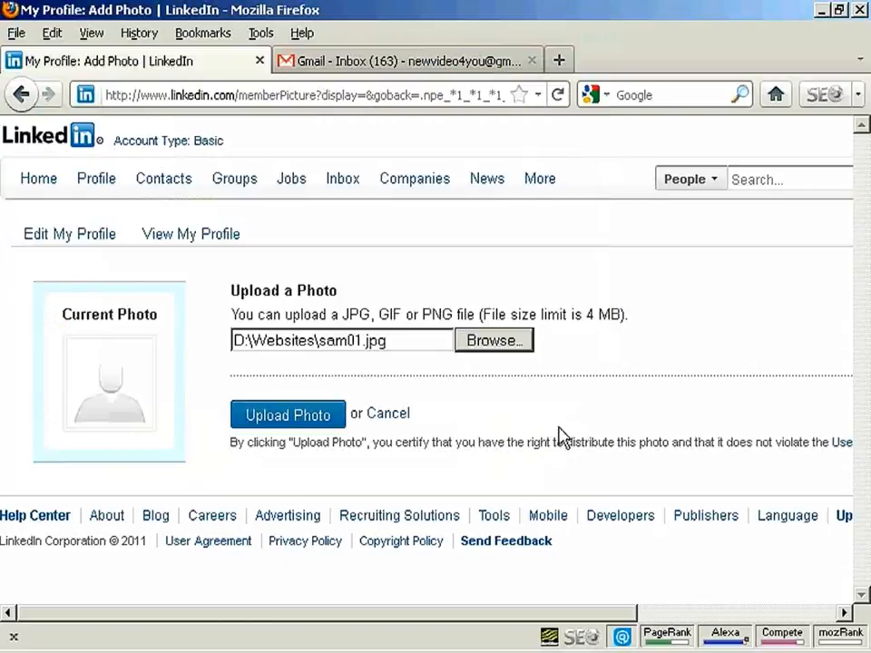
left_click(289, 419)
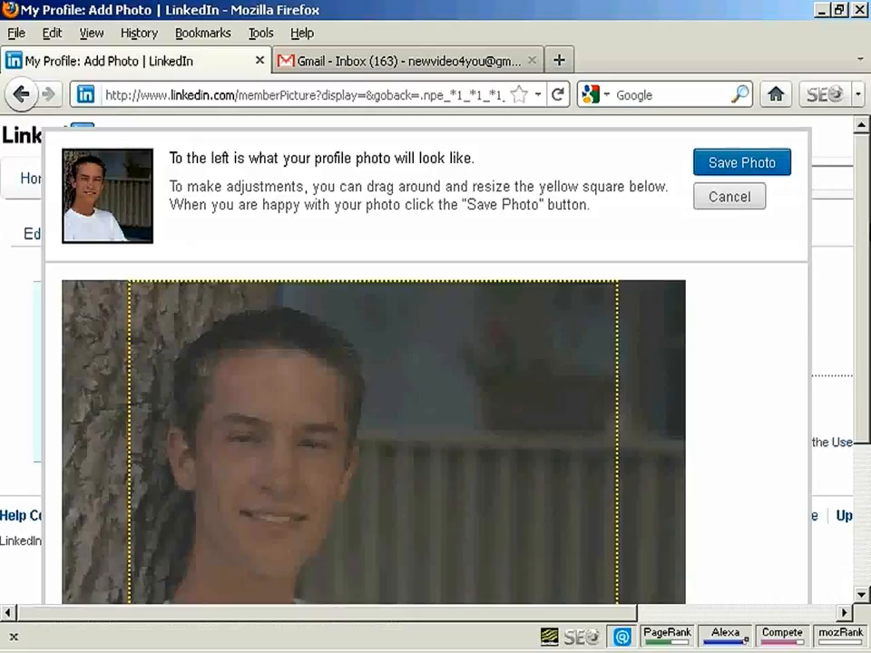
Step: Move the crop square to the picture's left edge and save the profile photo with its visibility settings
left_click_drag(869, 240, 866, 292)
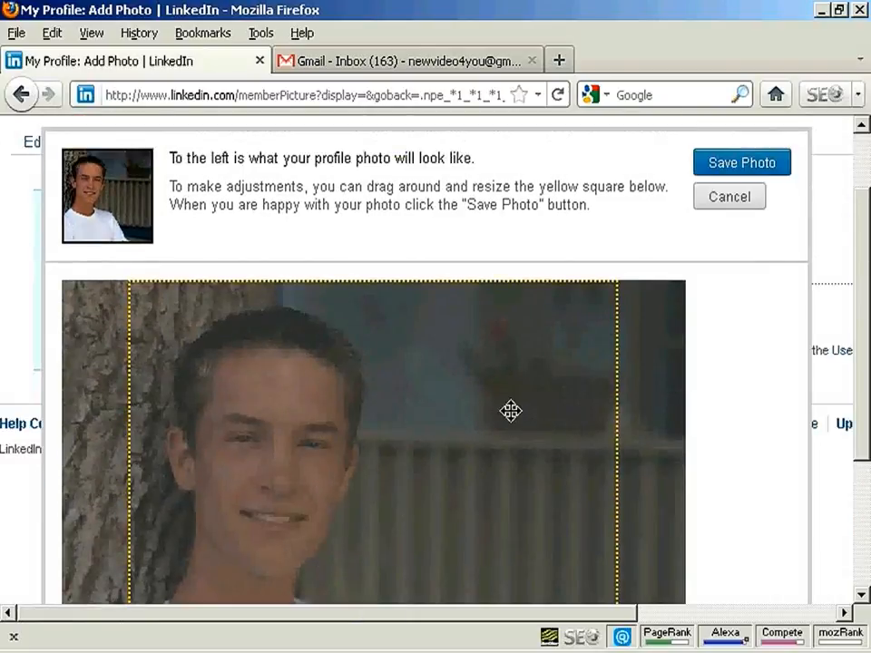
left_click_drag(505, 415, 442, 414)
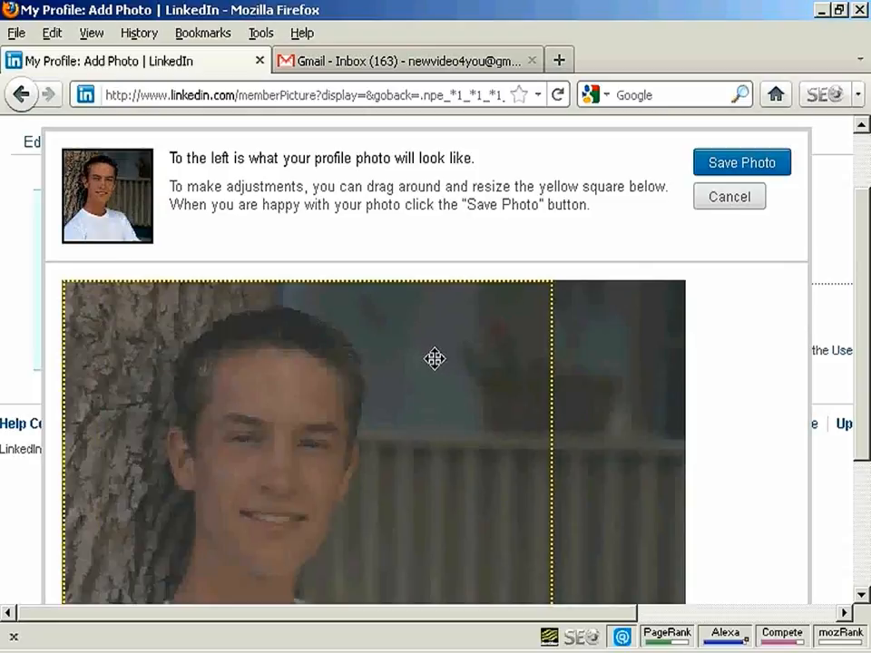
left_click(735, 164)
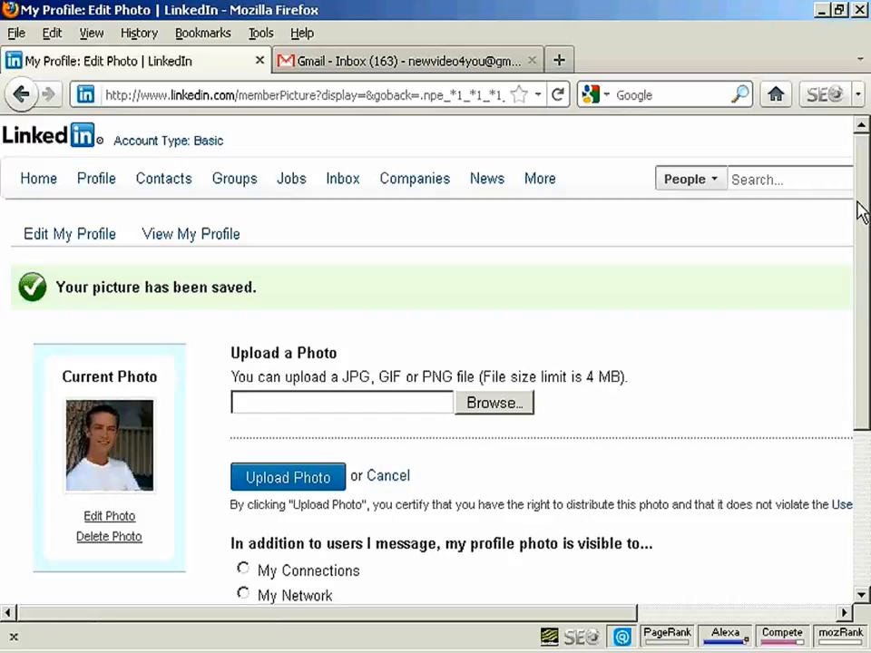
left_click_drag(862, 210, 863, 354)
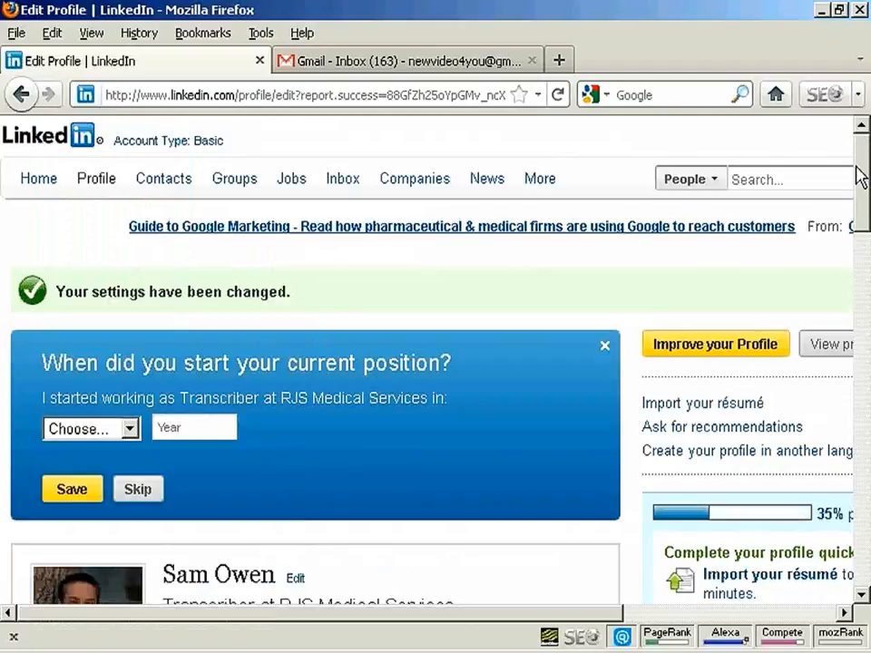
Step: Edit the Transcriber position at RJS Medical Services, marking it as current with a start date of September 2008
left_click_drag(865, 161, 868, 264)
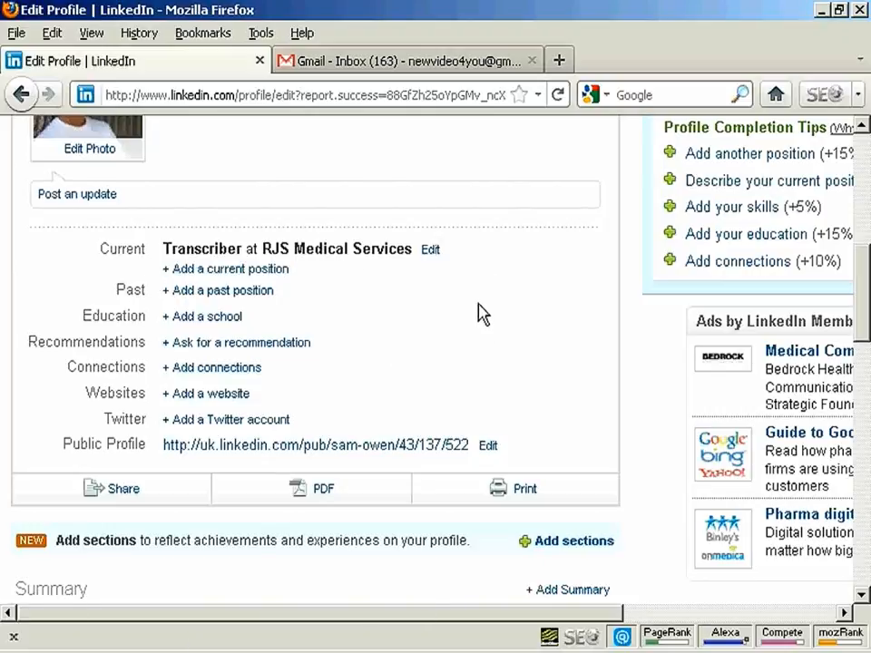
left_click(432, 257)
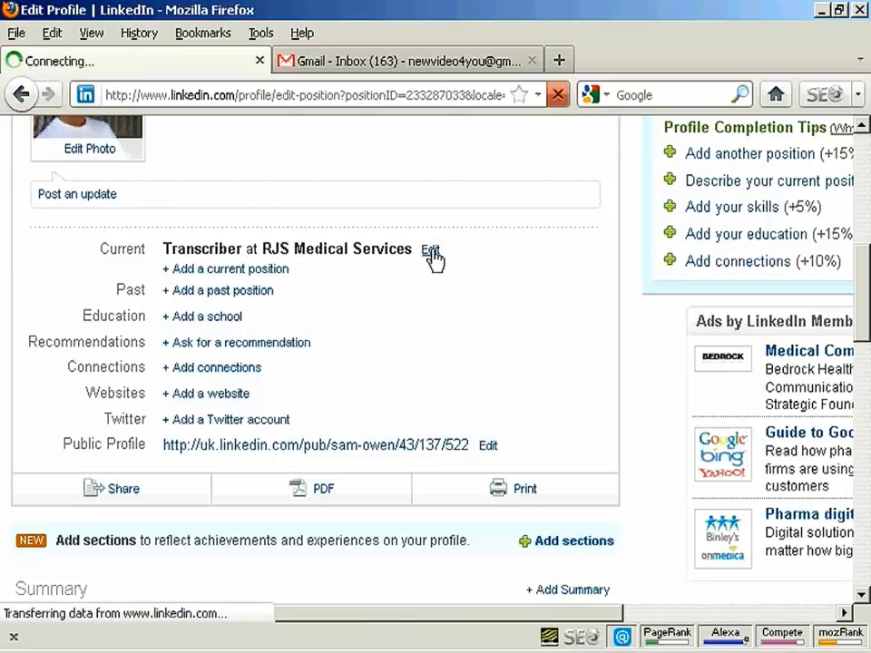
scroll(458, 280, "down", 5)
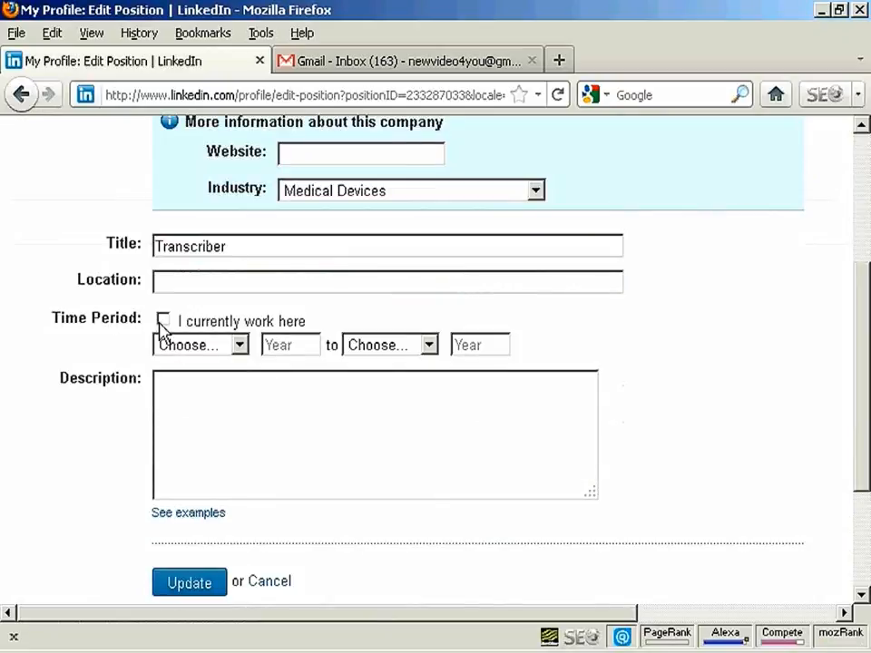
left_click(162, 321)
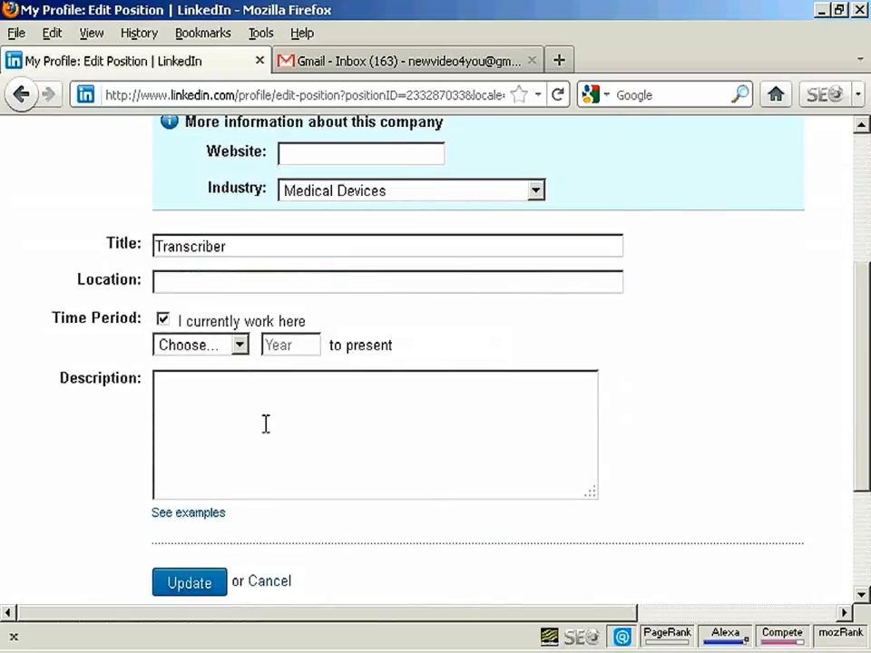
left_click(240, 348)
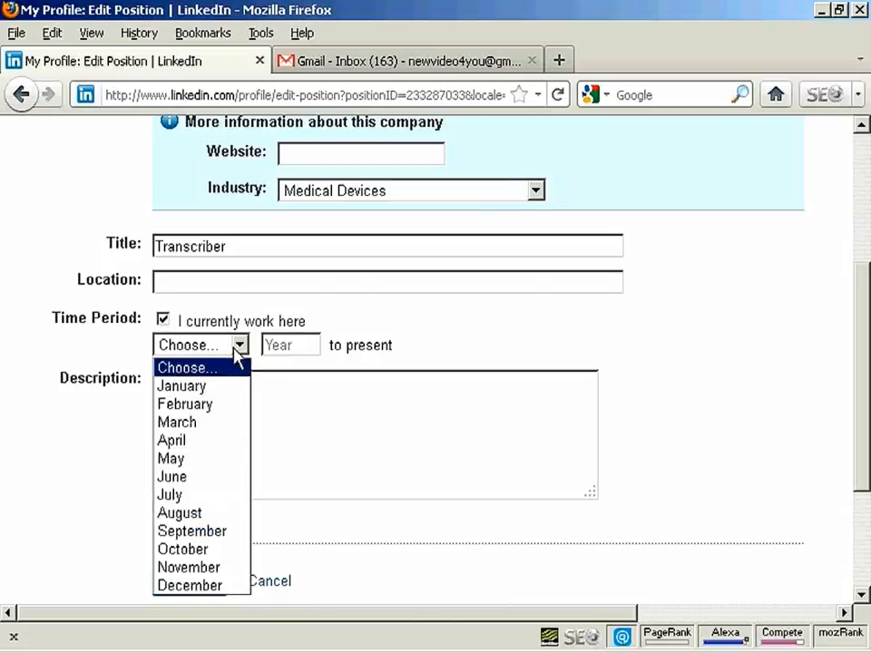
left_click(202, 532)
left_click(289, 347)
type("2008")
Step: Set the Transcriber position's location to Glasgow, United Kingdom and update the position
left_click(210, 283)
scroll(376, 317, "up", 3)
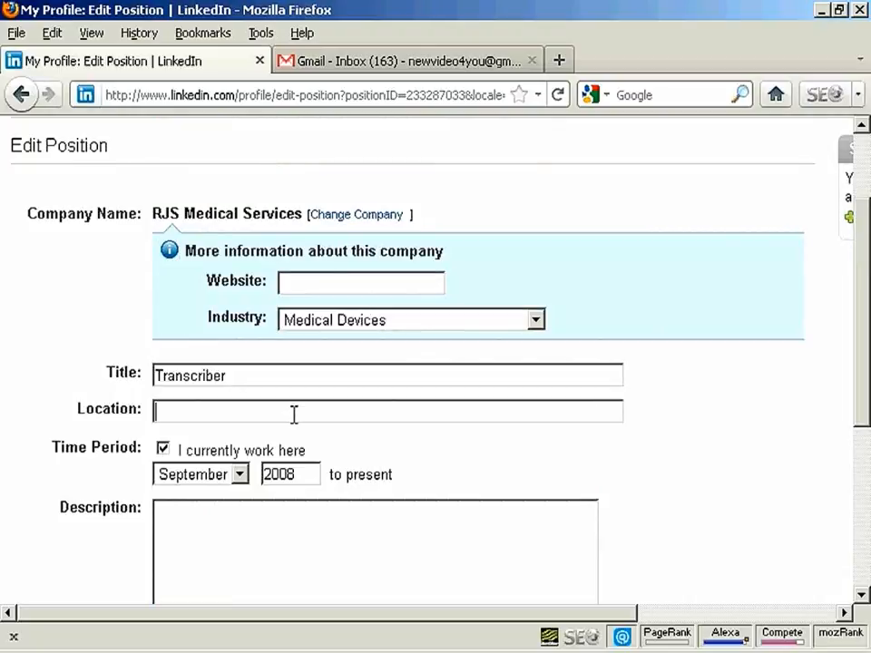
type("Gl")
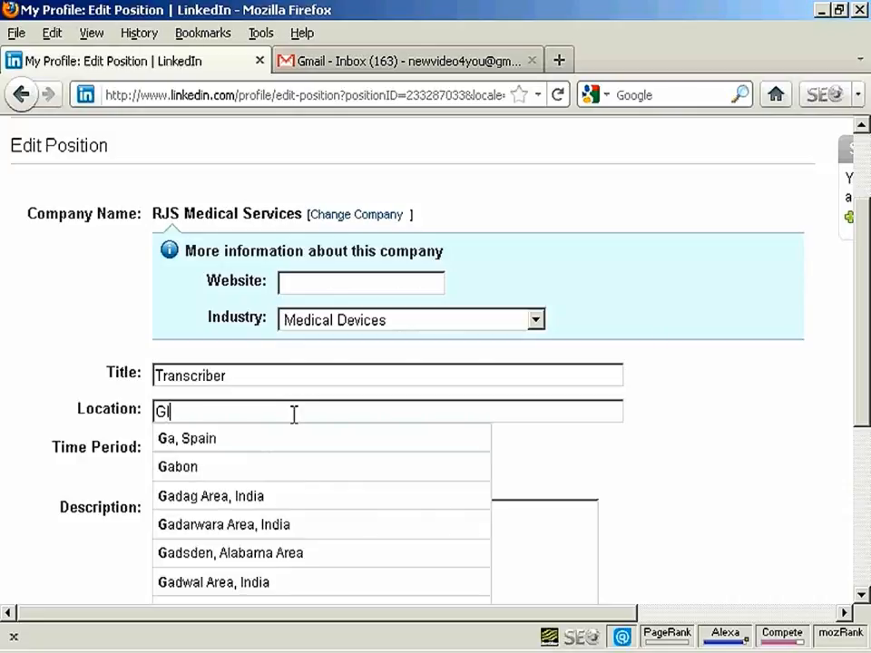
type("a")
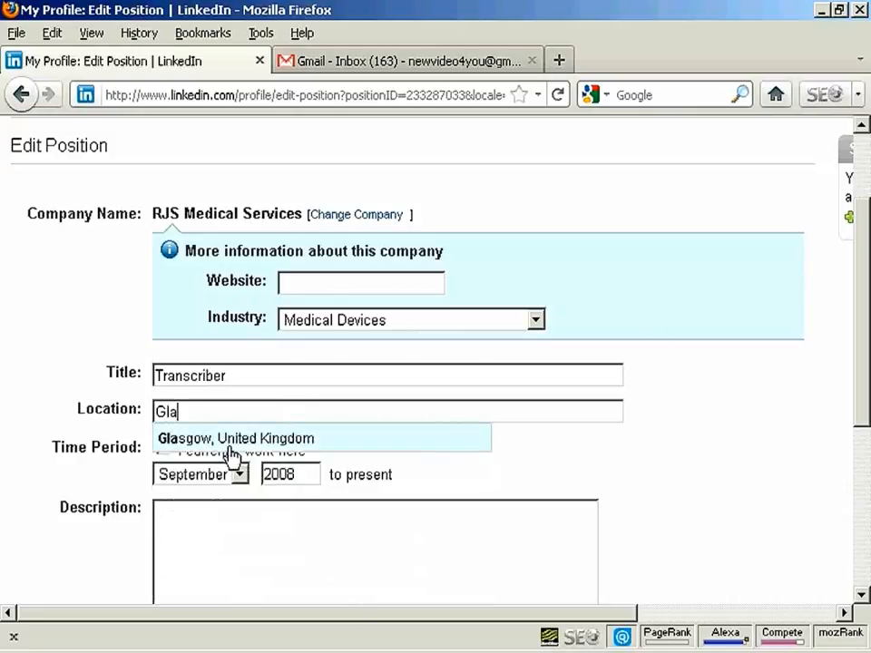
left_click(231, 442)
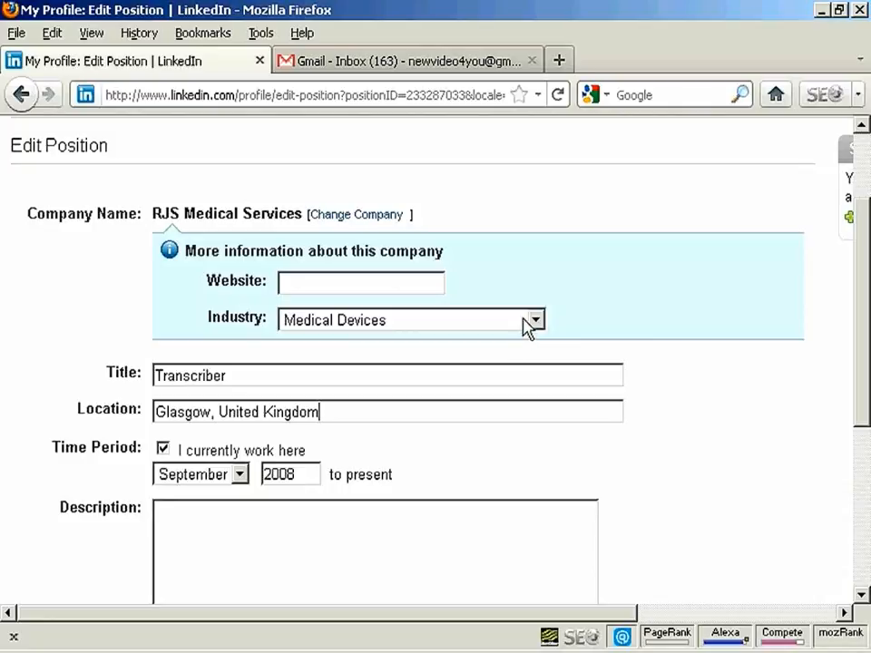
scroll(445, 408, "down", 3)
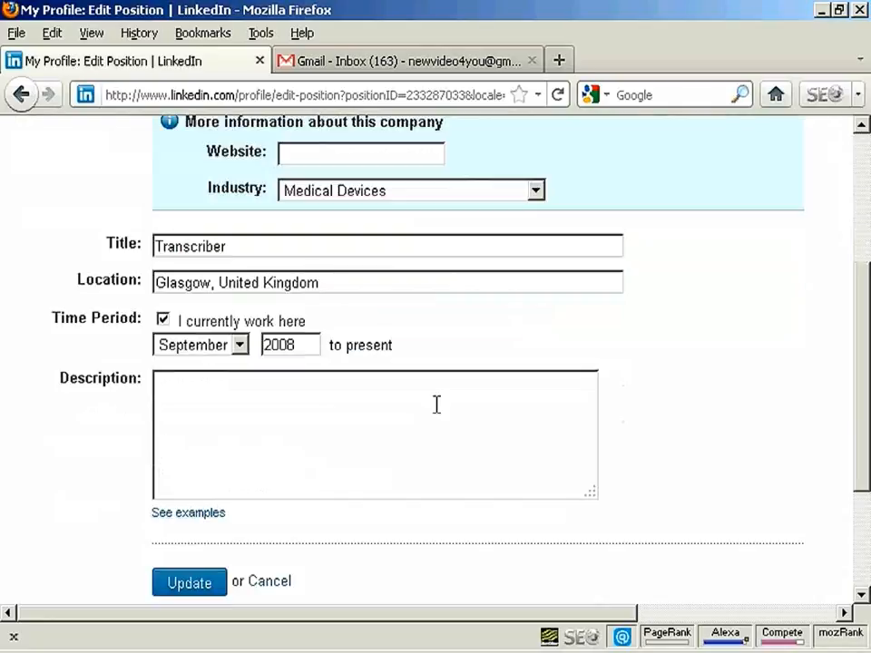
left_click(189, 592)
Step: Add and save an education entry: Yarrowford High School, A Level, fields Science, Physics, English, attended 1979 to 1986
scroll(189, 592, "down", 1)
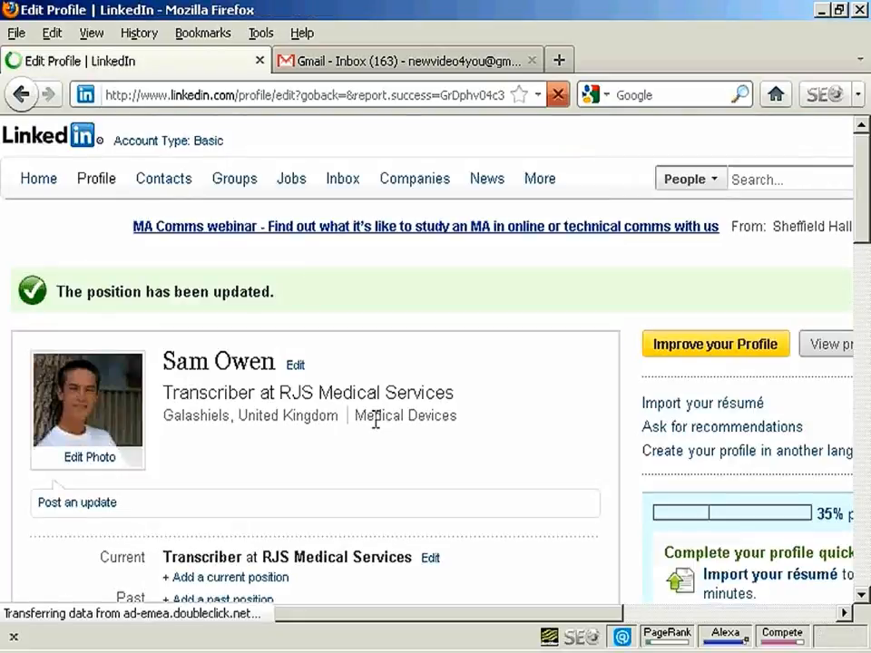
left_click_drag(867, 187, 858, 280)
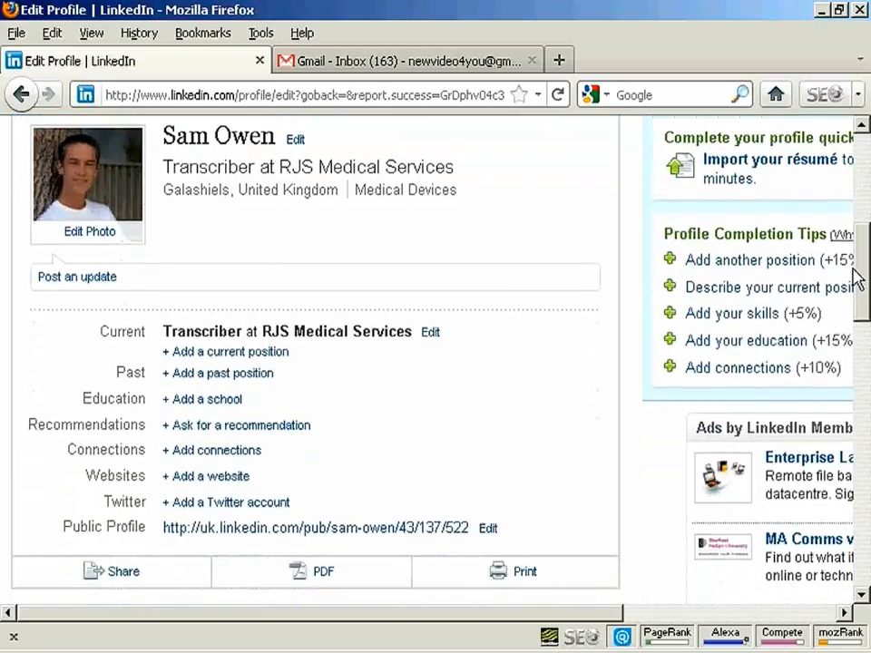
left_click(209, 411)
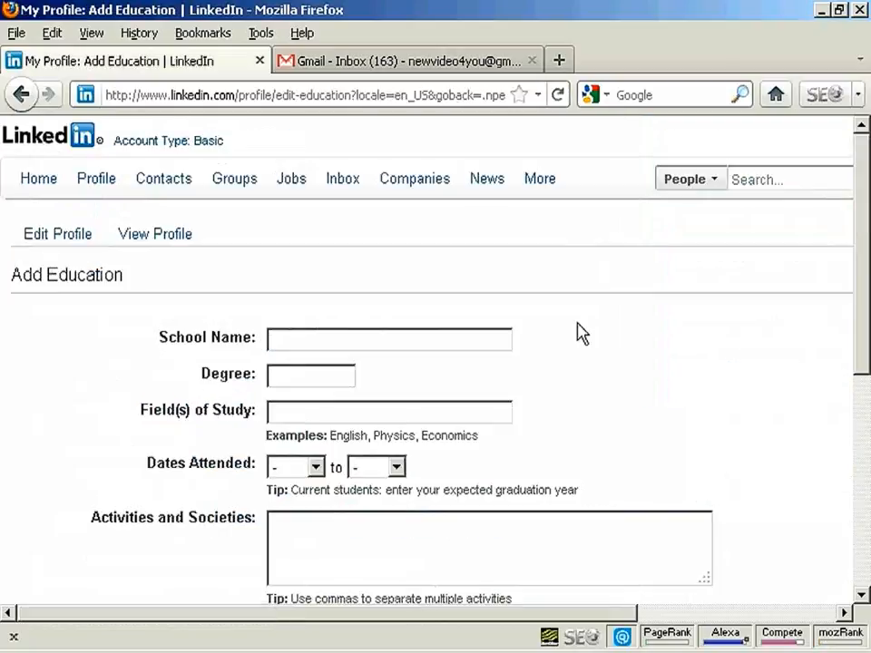
scroll(867, 289, "down", 2)
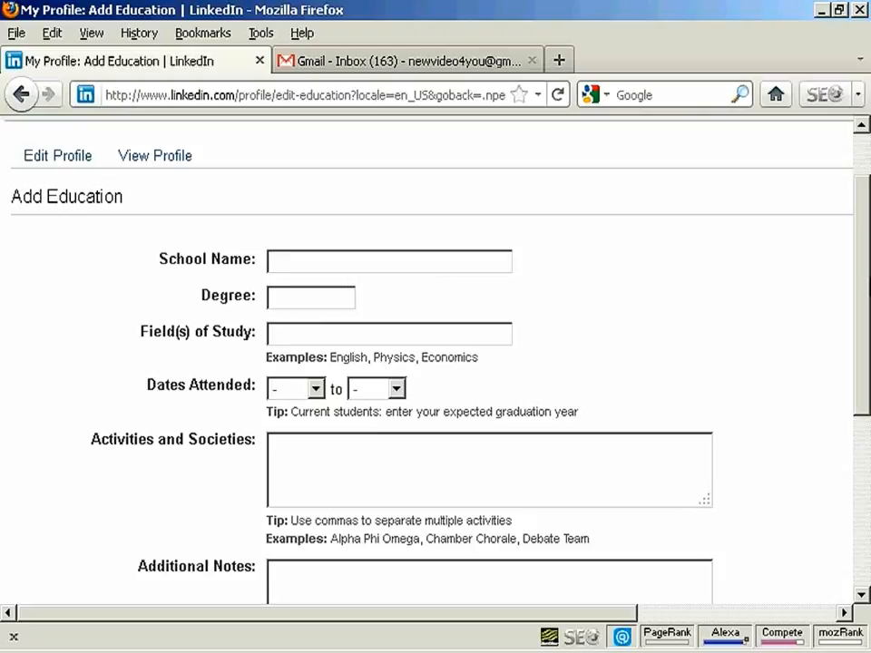
left_click_drag(866, 291, 865, 308)
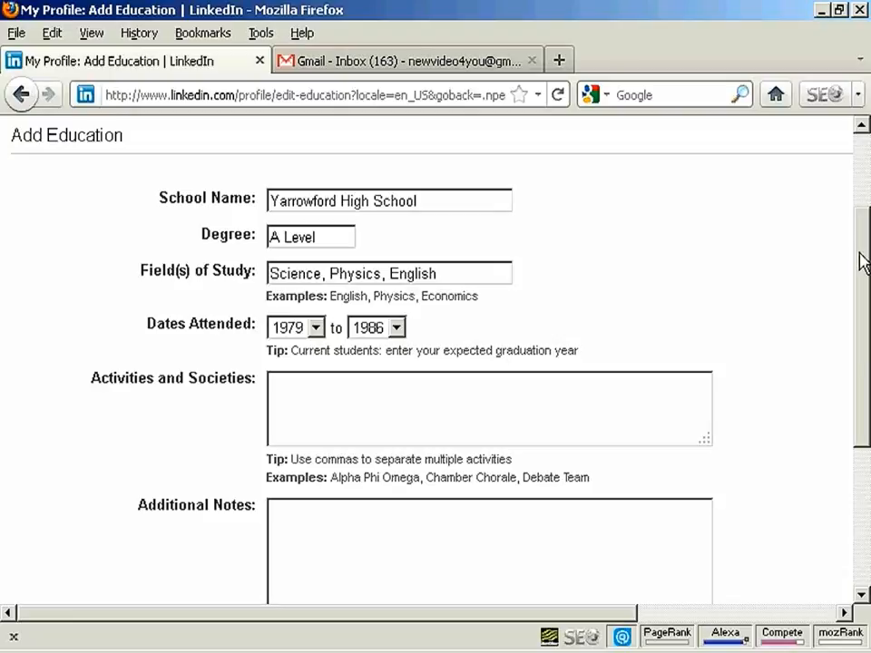
left_click_drag(863, 262, 861, 300)
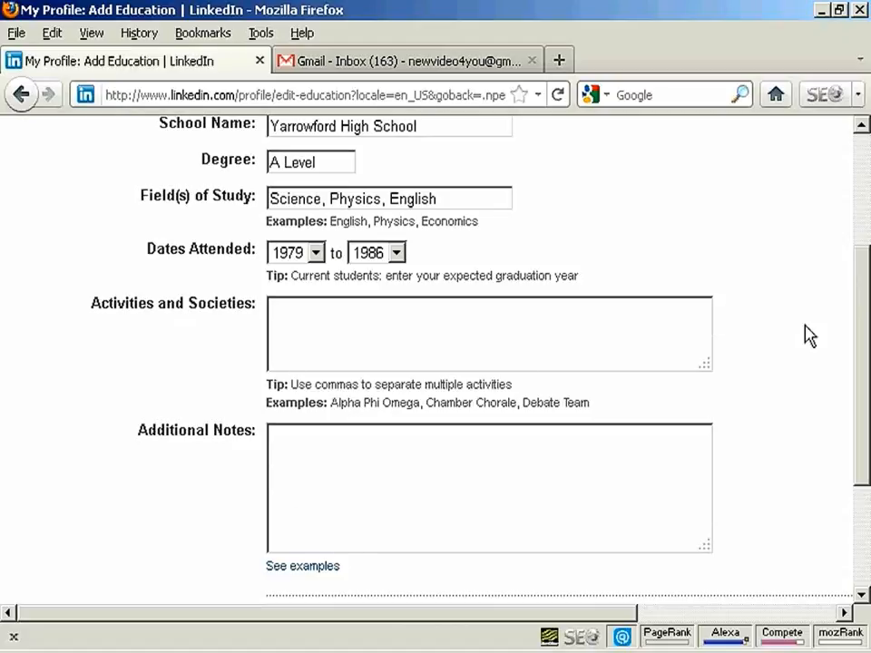
left_click_drag(864, 300, 861, 352)
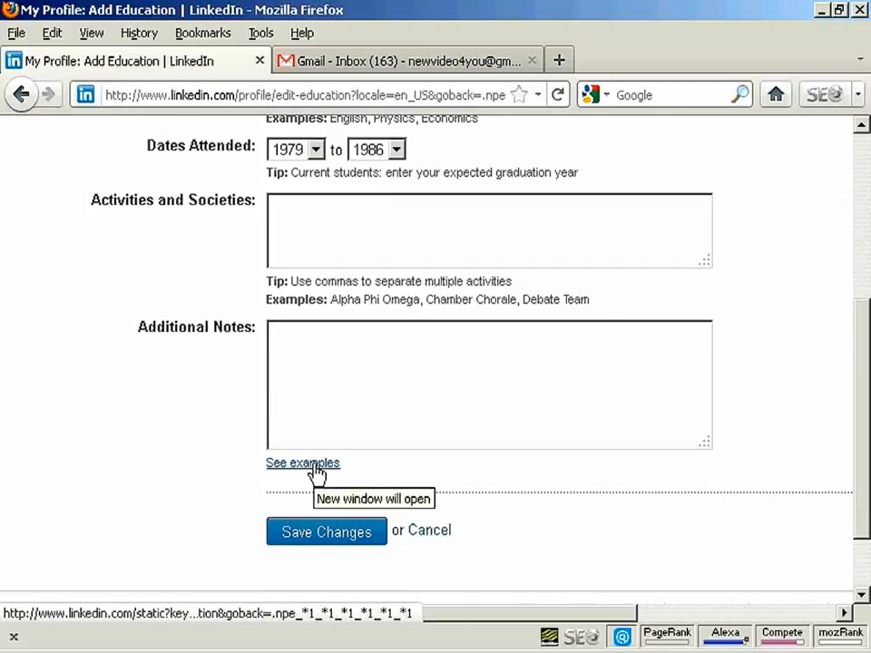
left_click(348, 534)
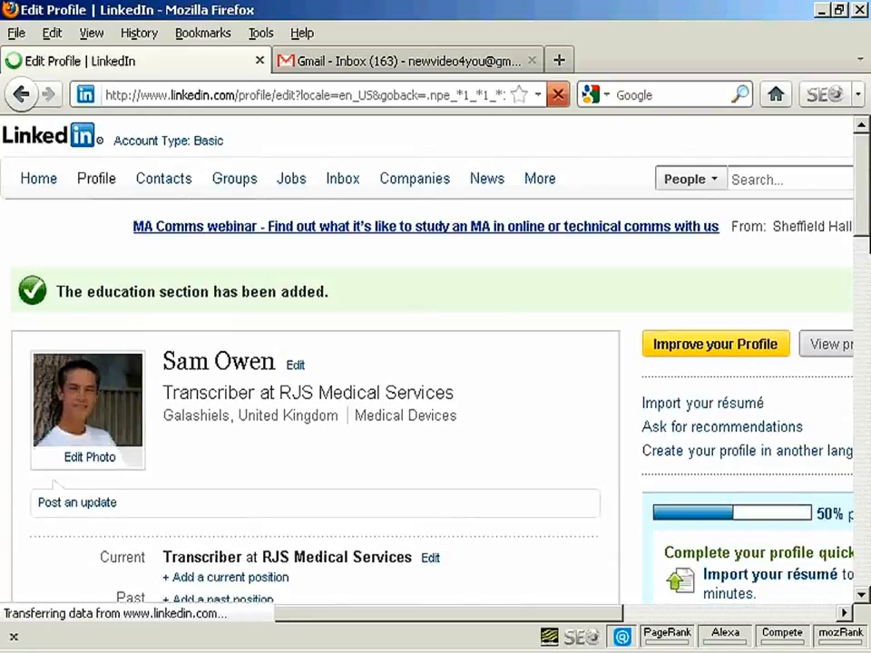
Step: Open the profile's option to add connections and look over the ways to invite people by email
left_click_drag(570, 622, 499, 629)
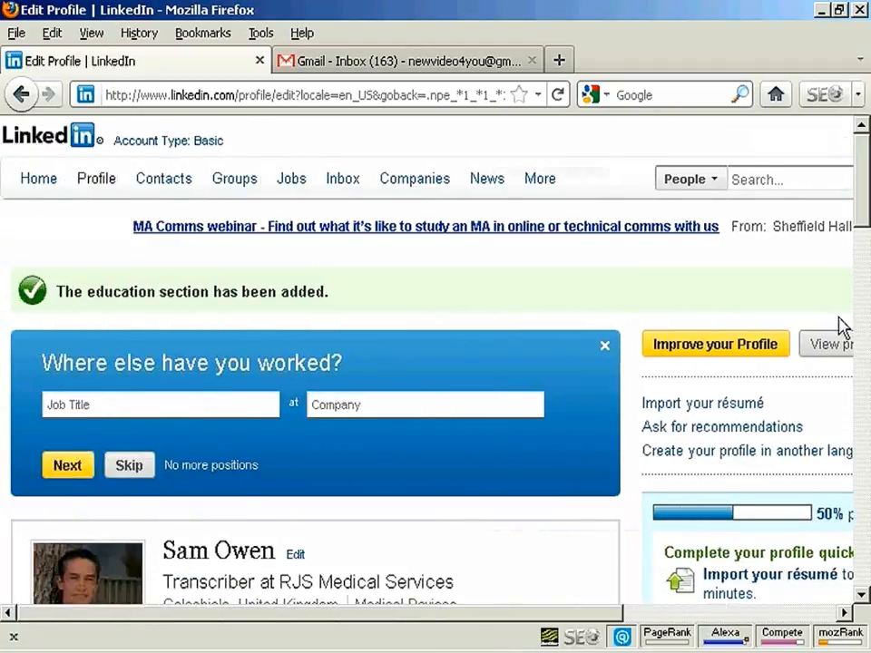
scroll(860, 181, "down", 5)
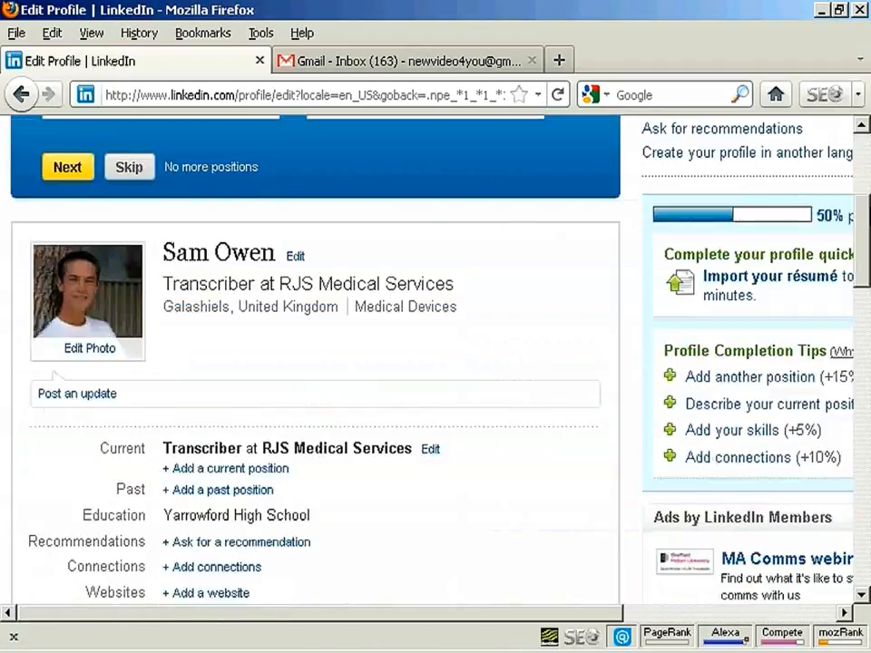
scroll(315, 363, "down", 4)
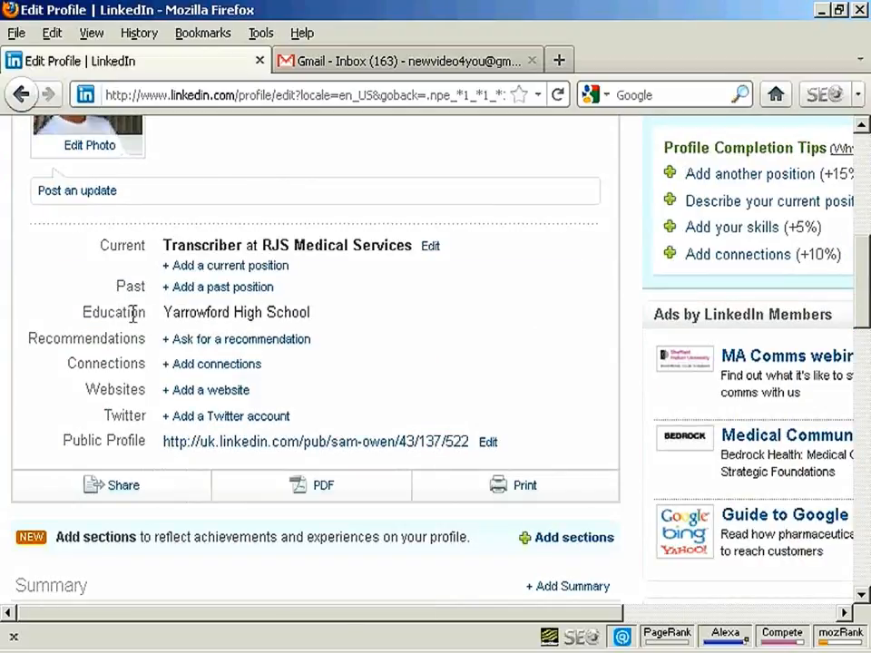
left_click(228, 375)
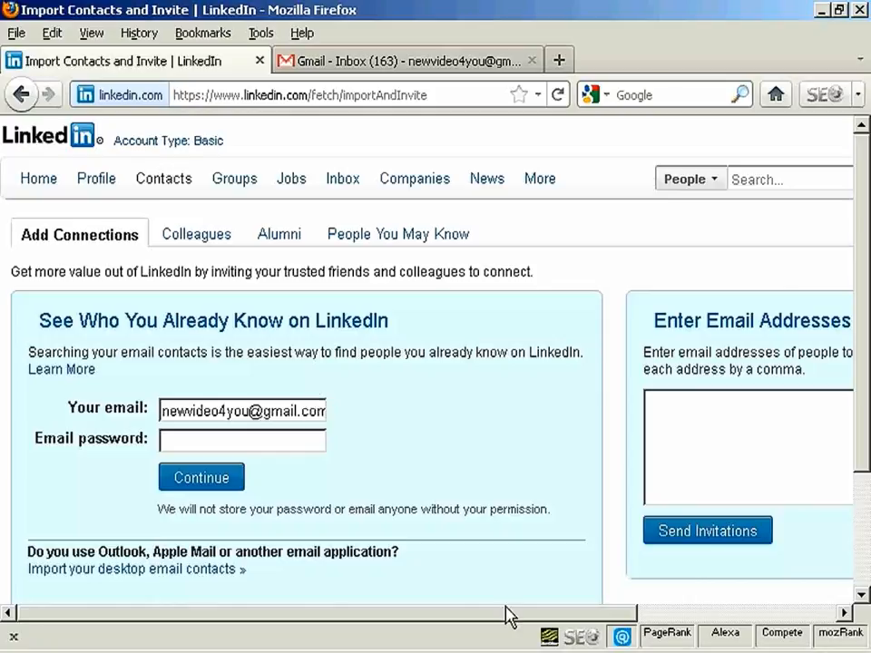
left_click_drag(509, 614, 684, 618)
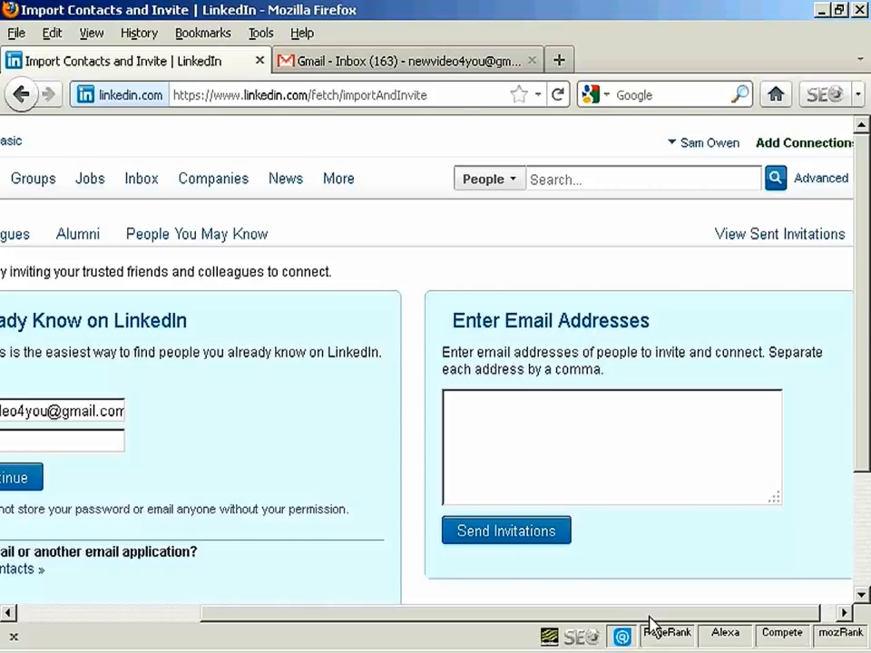
Step: Return from the add-connections page to the profile editor and open the form for adding a website
left_click_drag(649, 619, 447, 625)
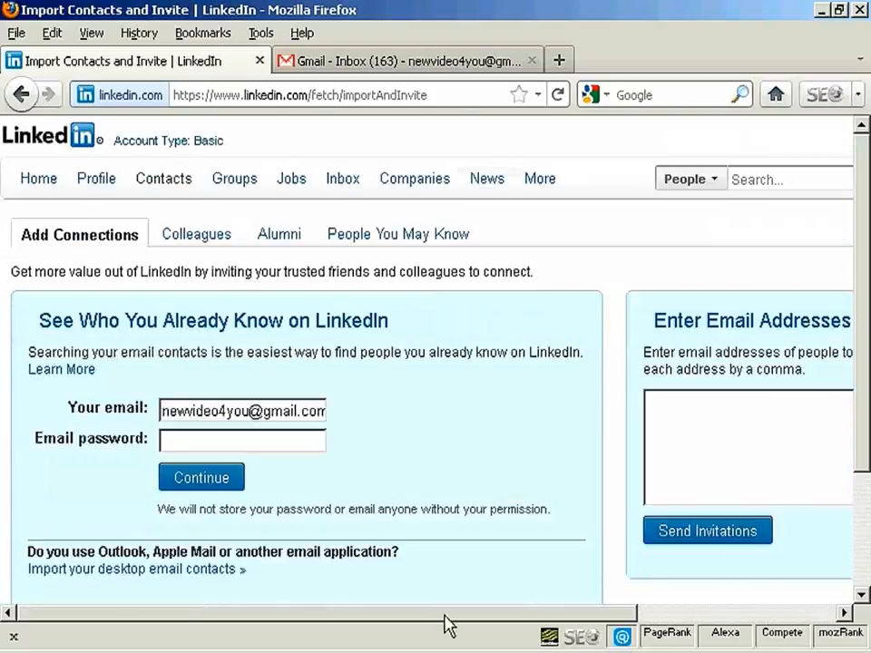
left_click(20, 96)
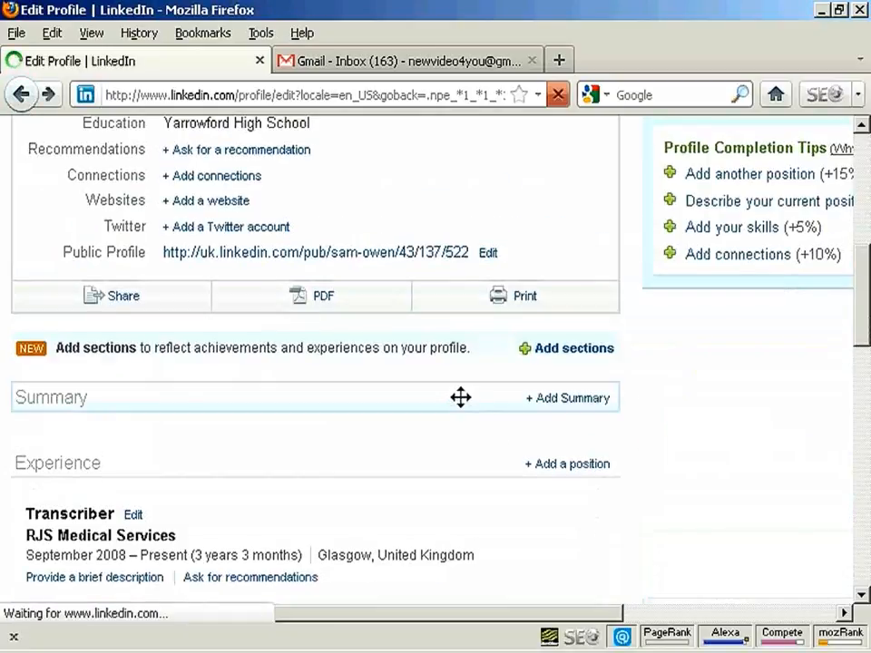
scroll(462, 397, "up", 4)
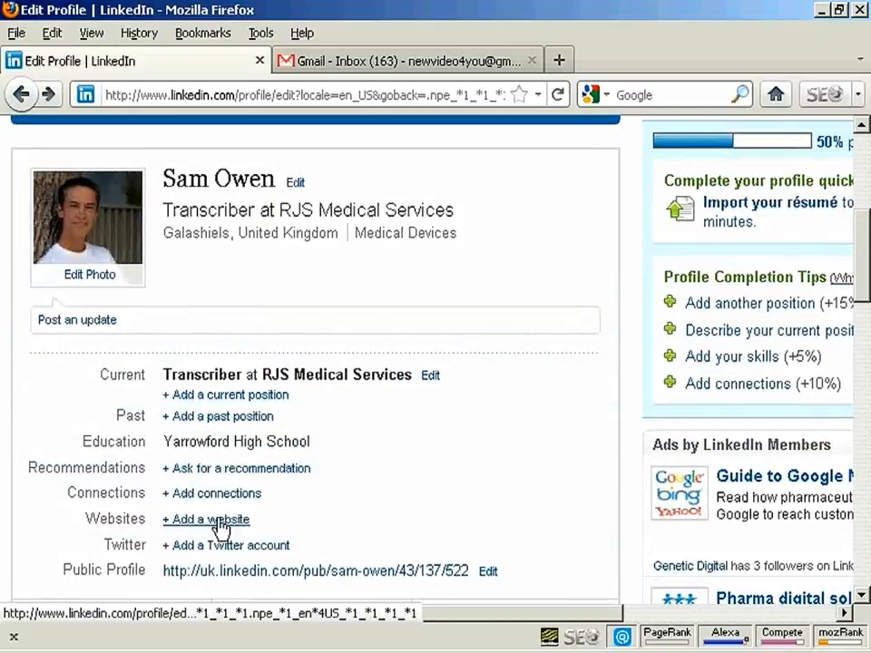
left_click(211, 523)
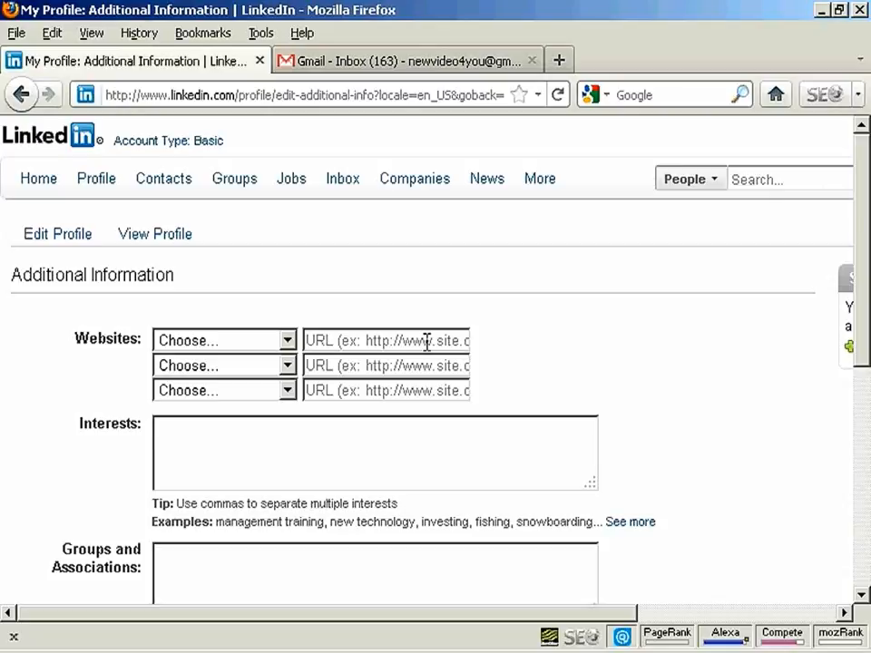
left_click(288, 341)
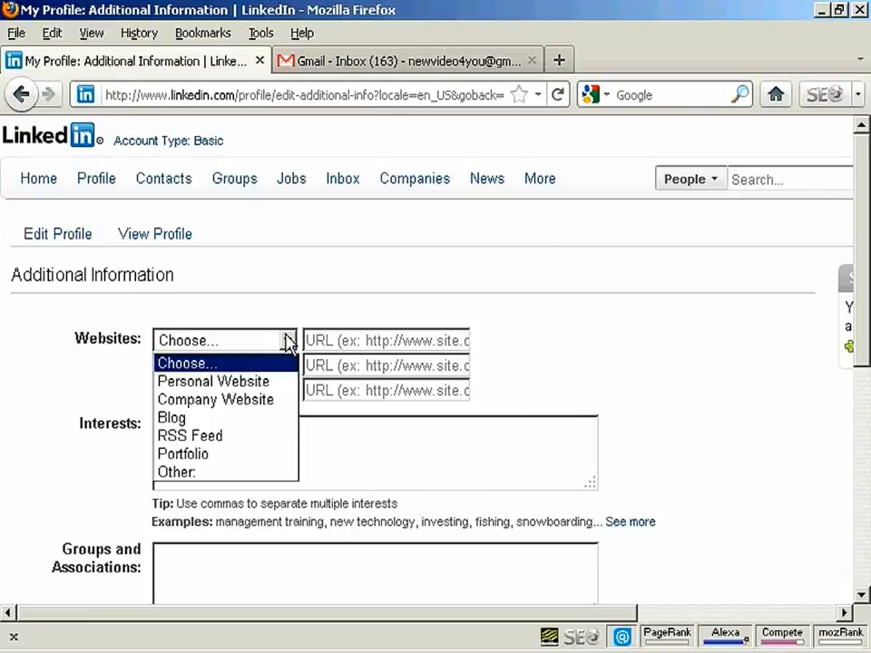
left_click(177, 419)
left_click(347, 340)
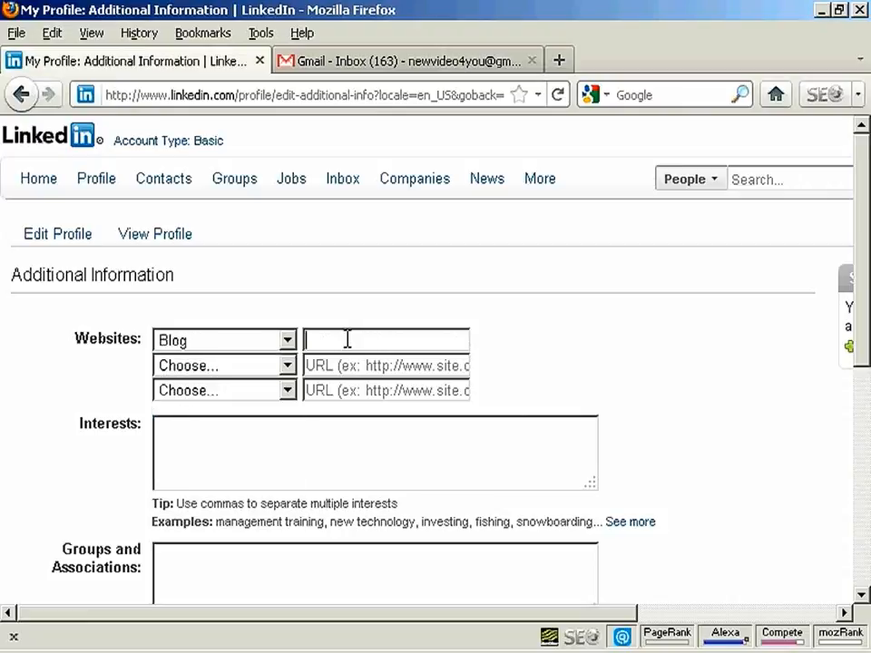
type("http://www.totalw")
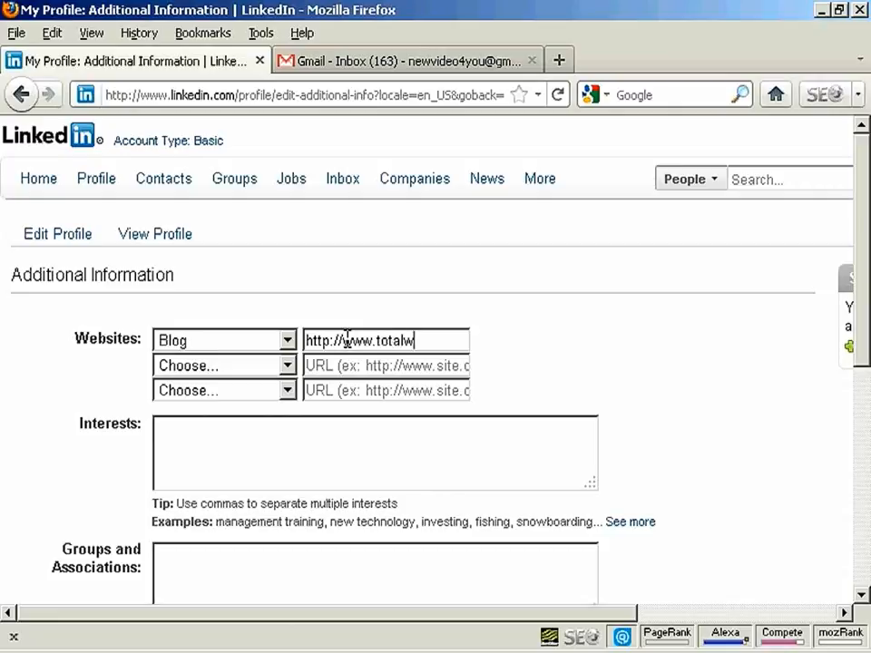
type("ebnet.co")
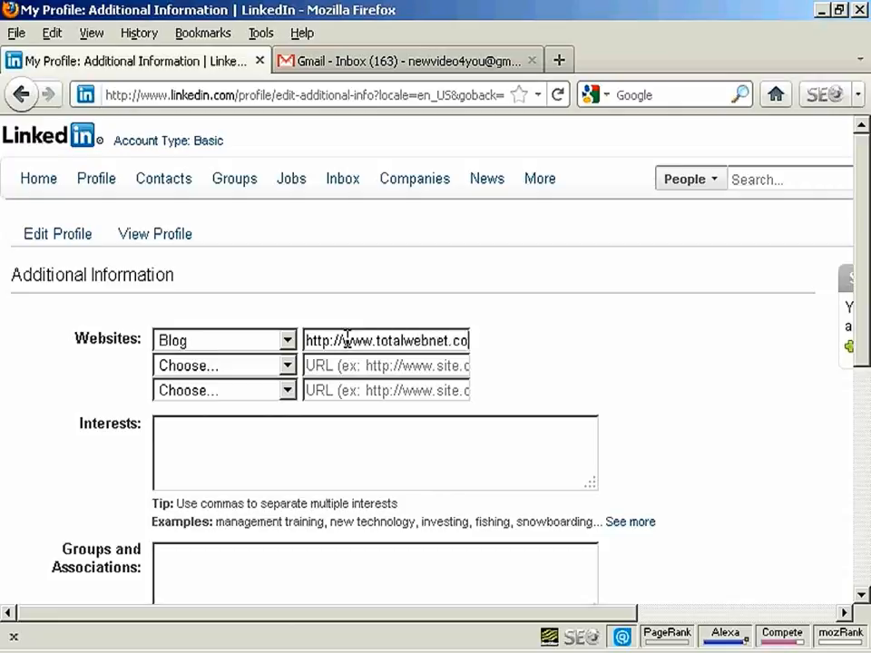
type("m/blog")
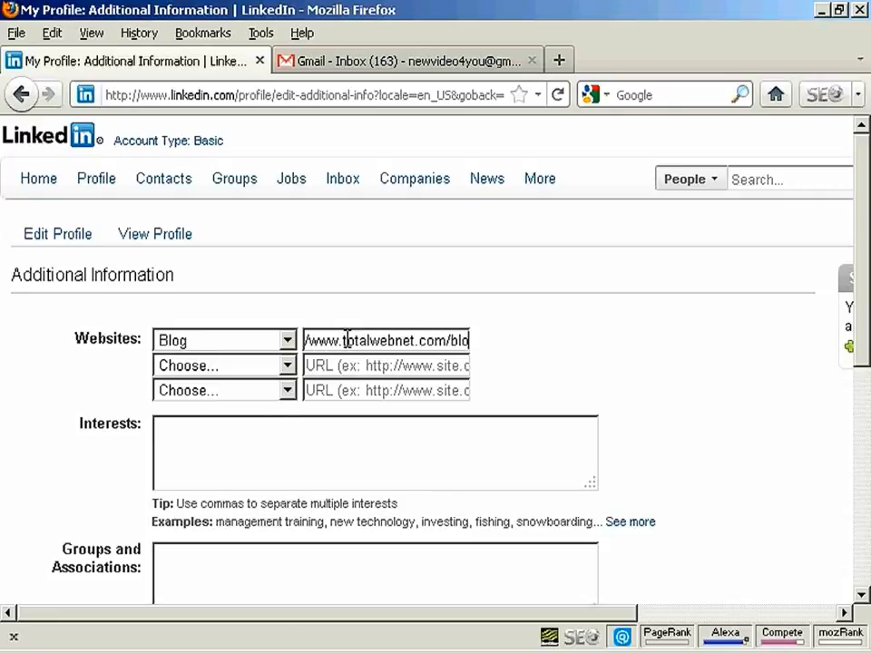
type("/")
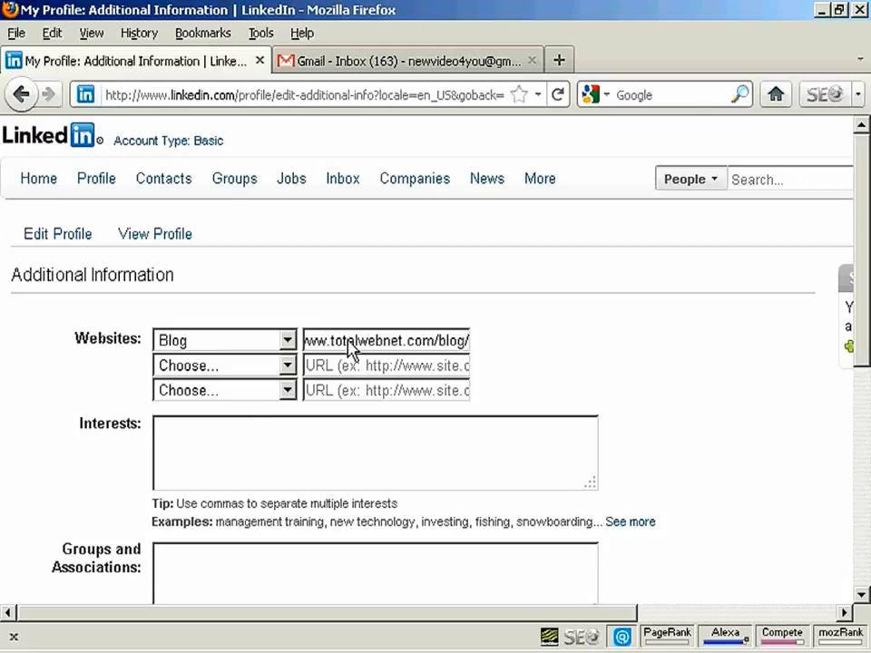
Step: Look over the interests, groups and honors fields, leave them blank, and save the additional information
scroll(865, 359, "down", 2)
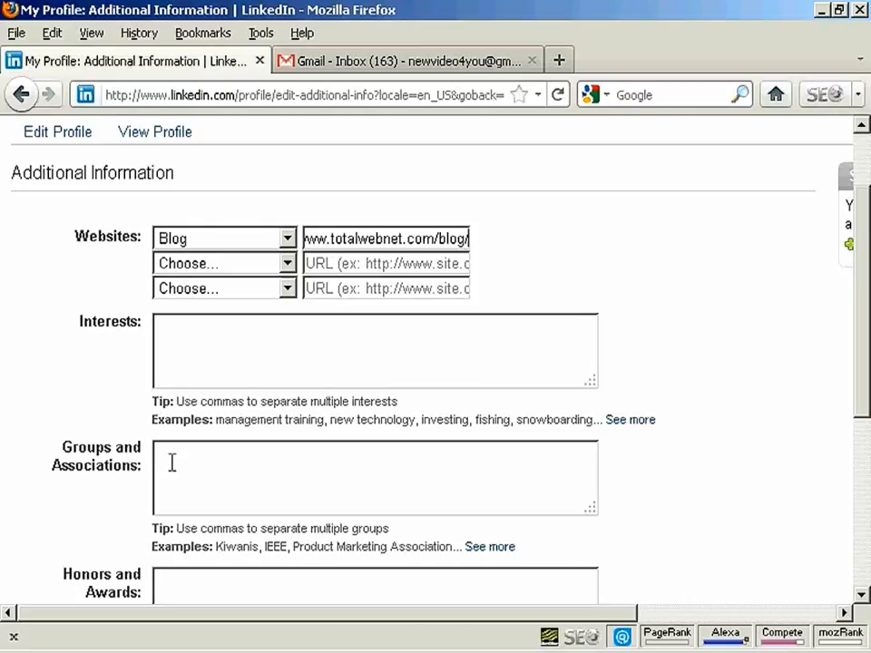
scroll(865, 392, "down", 2)
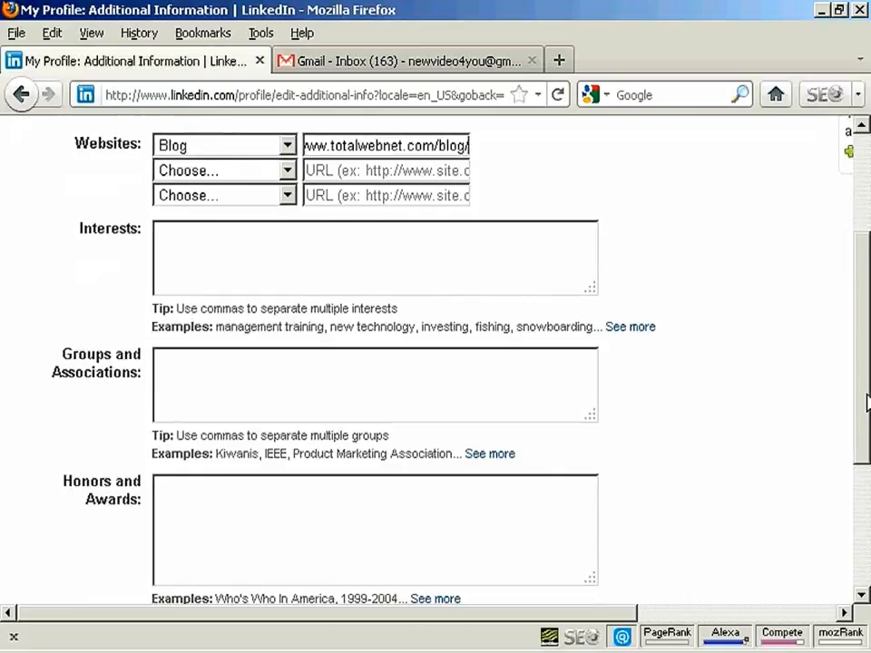
left_click(117, 379)
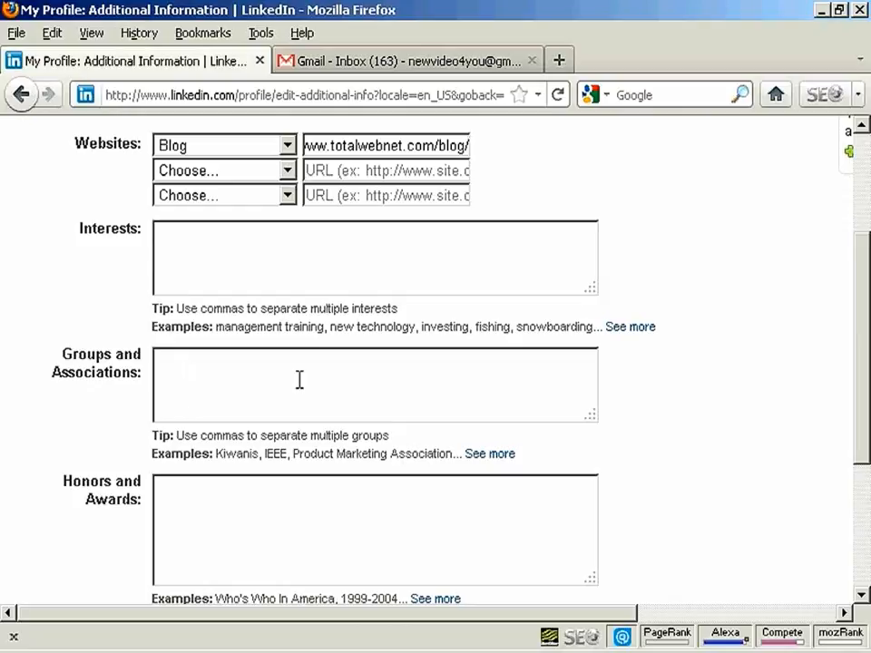
scroll(300, 379, "down", 3)
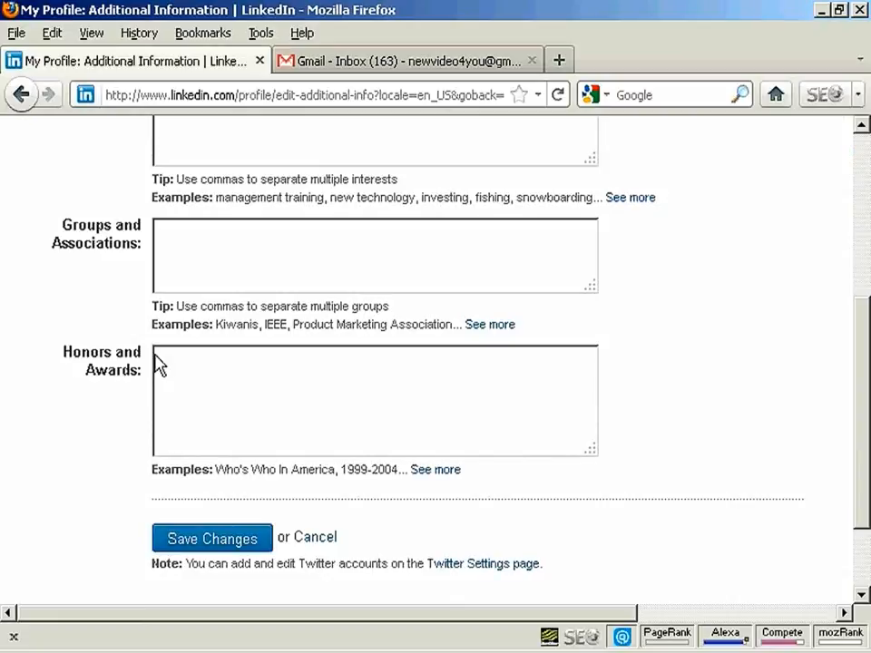
left_click(210, 543)
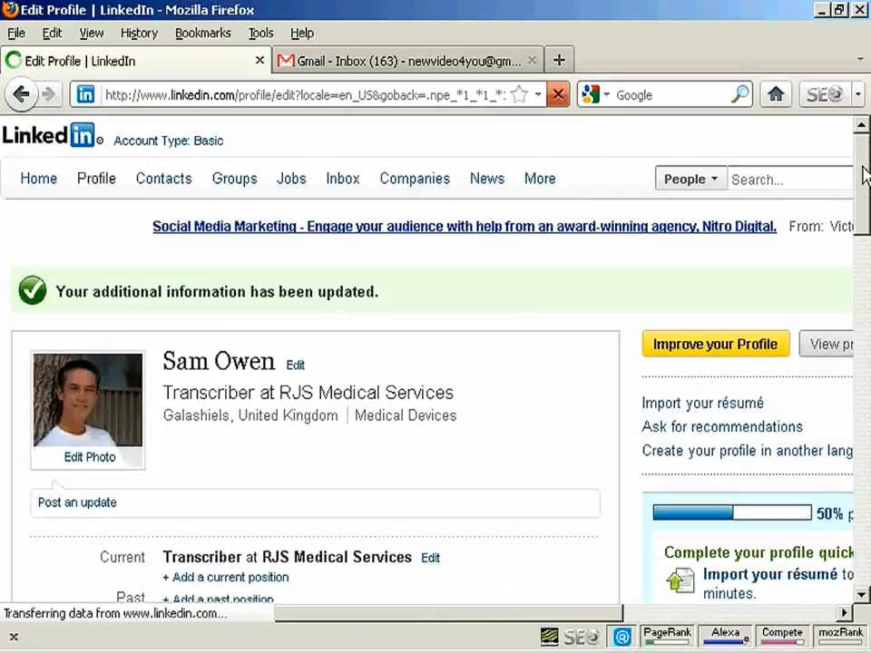
Step: Review the profile summary and completion tips, and view the résumé import options without uploading a file
left_click_drag(865, 174, 865, 279)
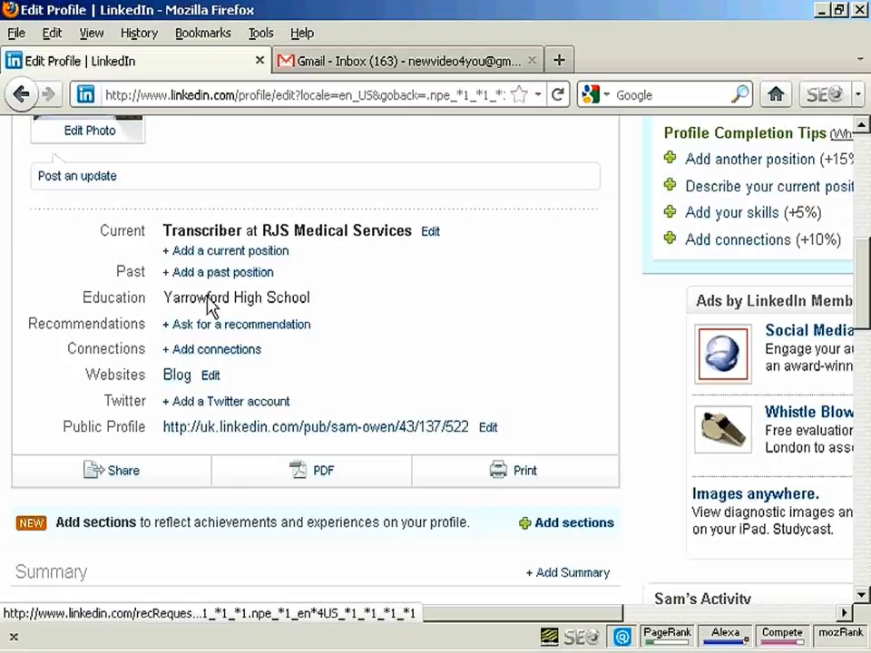
left_click_drag(453, 620, 639, 621)
left_click_drag(865, 284, 866, 214)
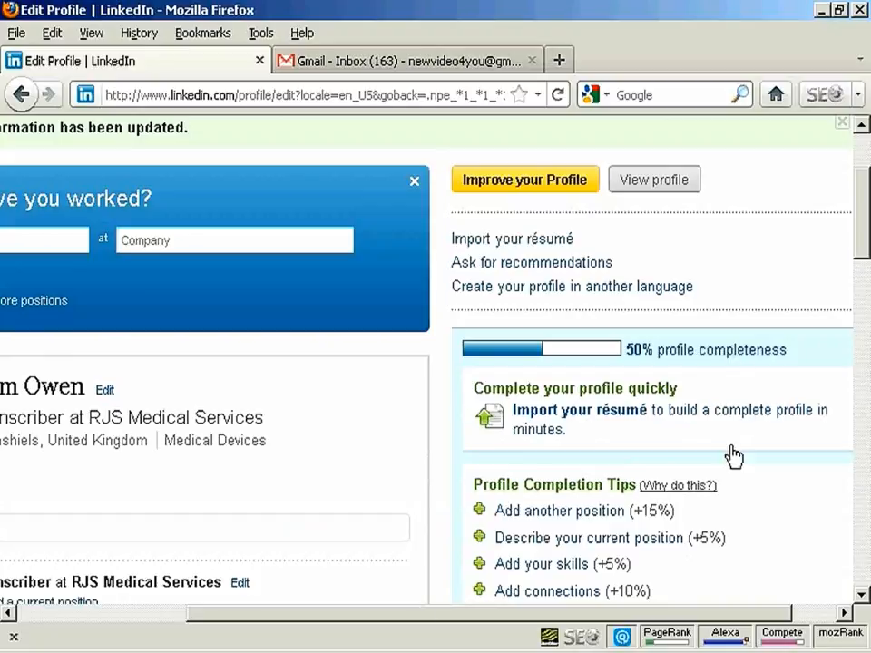
left_click(518, 242)
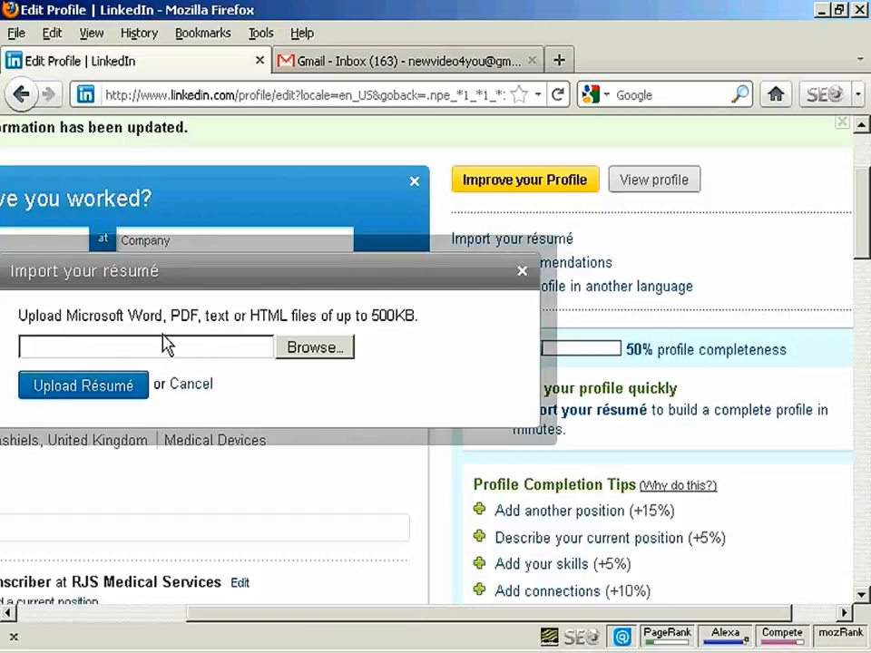
left_click(196, 385)
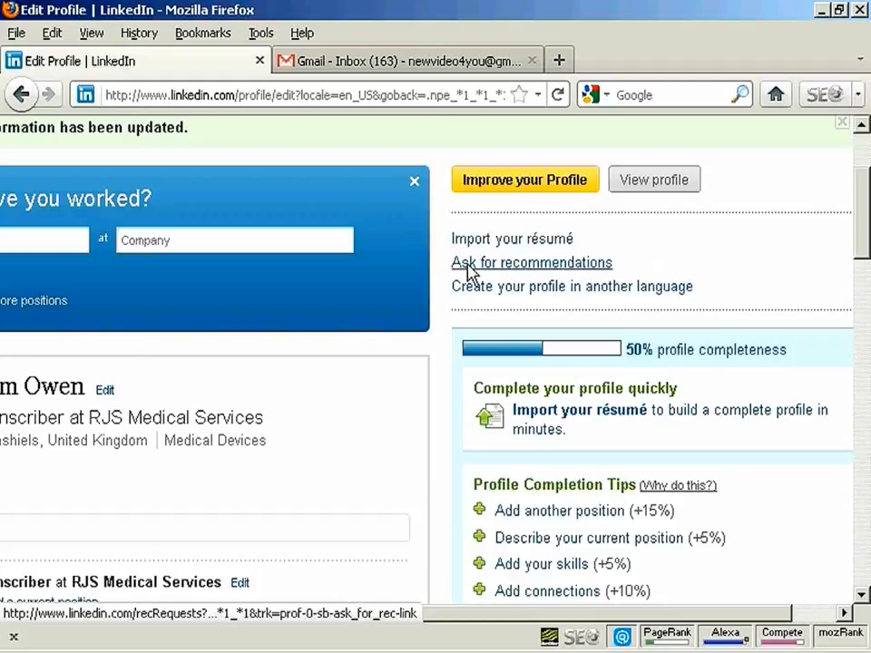
Step: Open the recommendation request form and examine its position choices, recipient field and default message
left_click(531, 264)
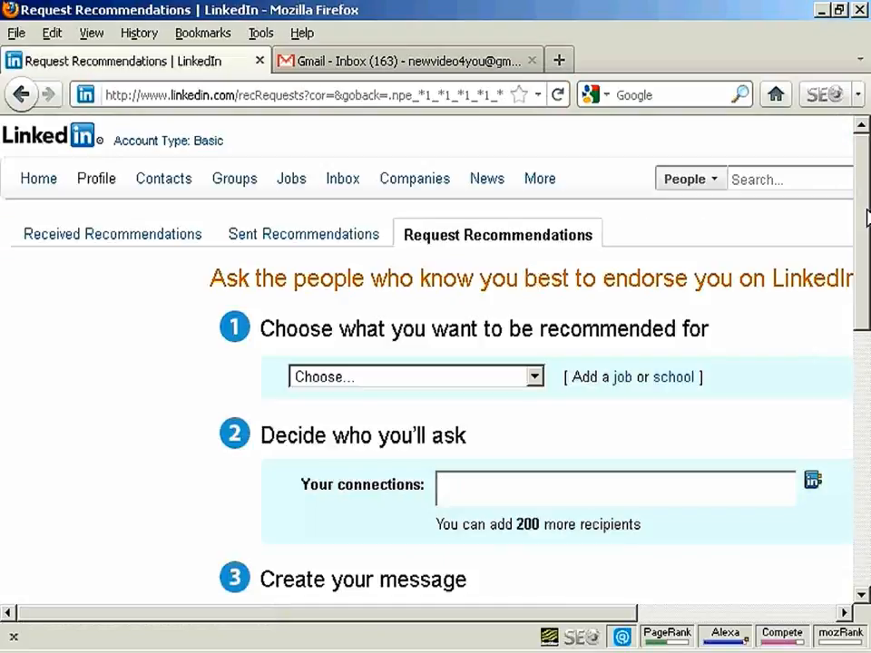
left_click_drag(864, 215, 861, 247)
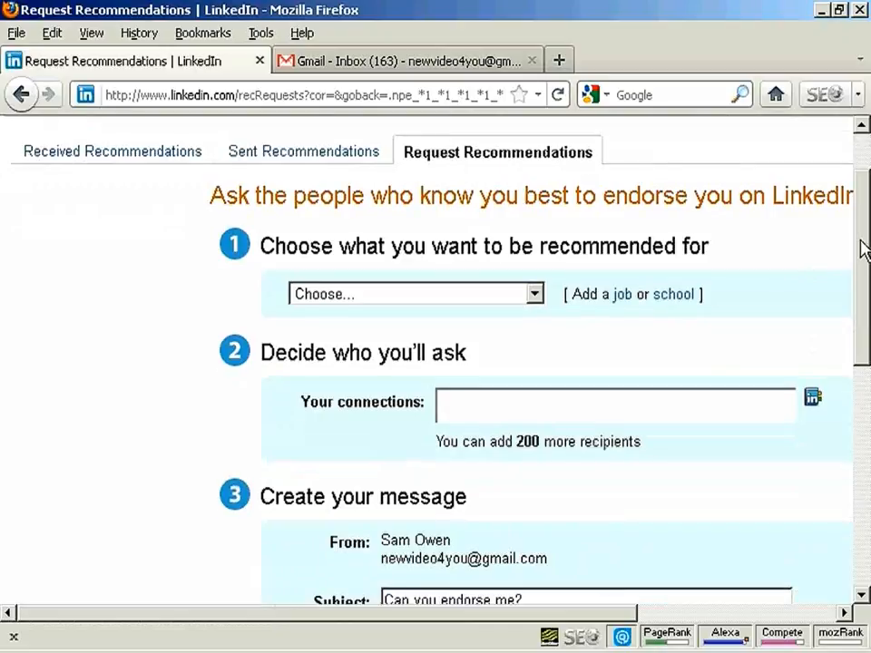
left_click(536, 295)
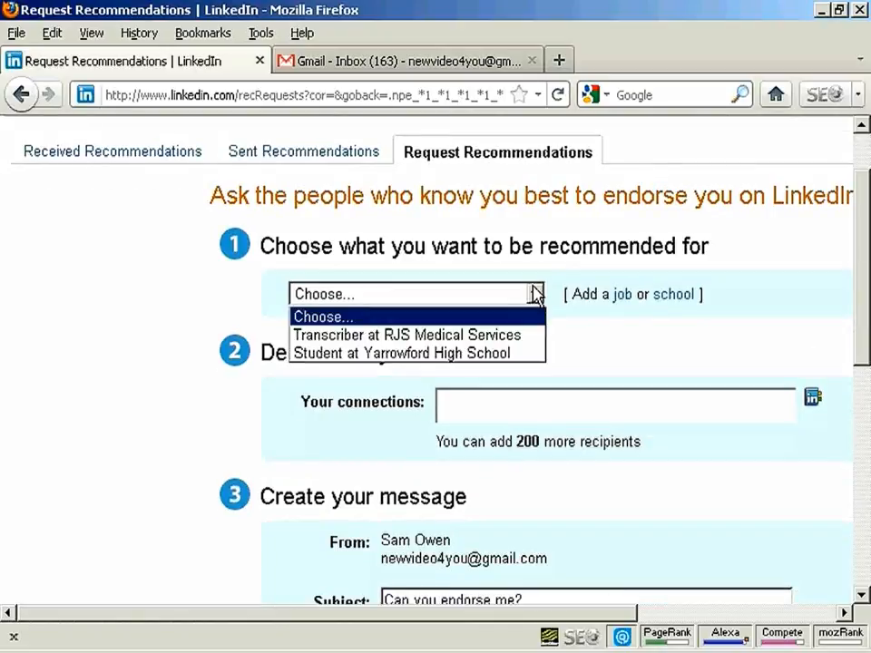
left_click(778, 277)
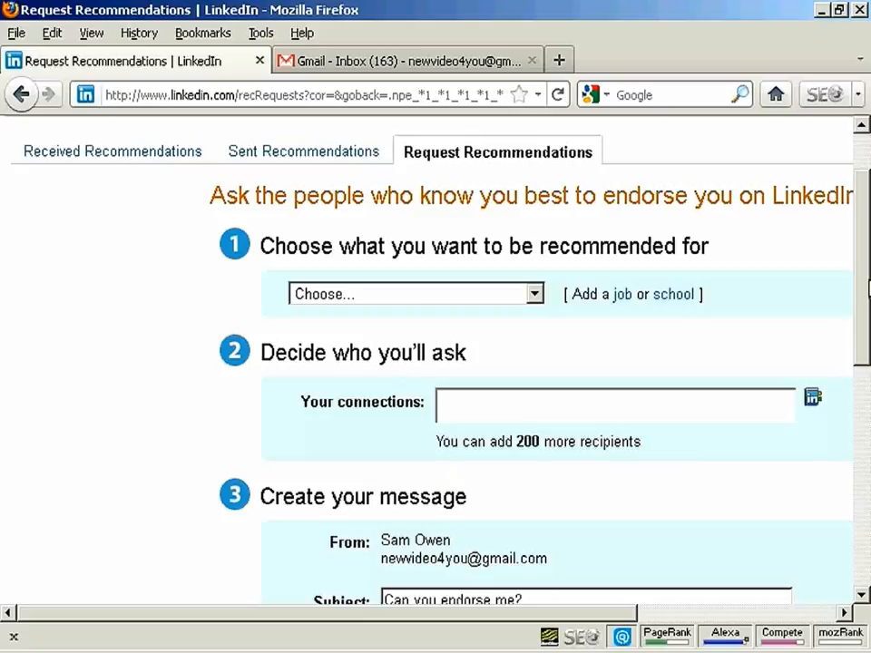
left_click_drag(865, 290, 863, 380)
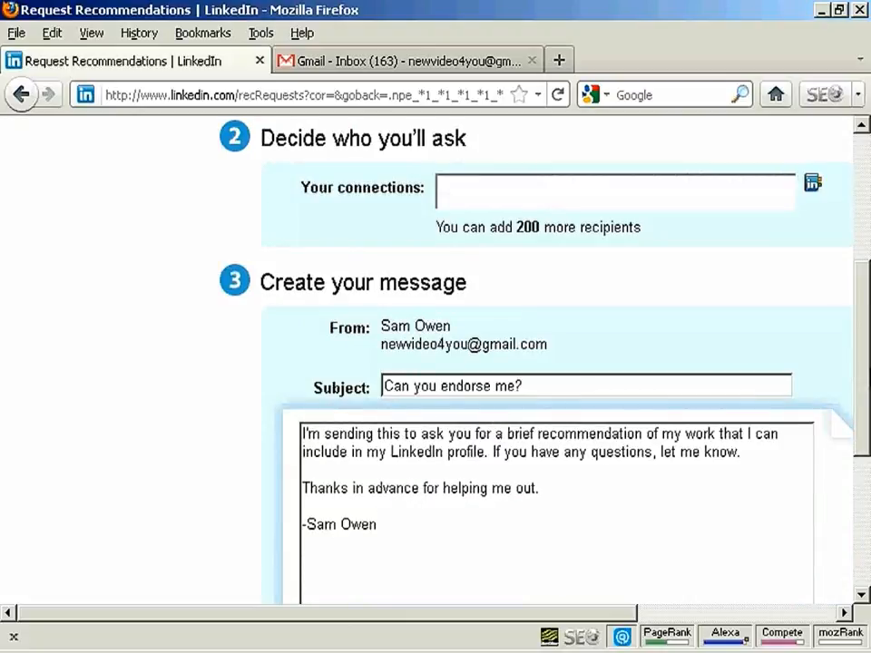
left_click_drag(867, 376, 865, 428)
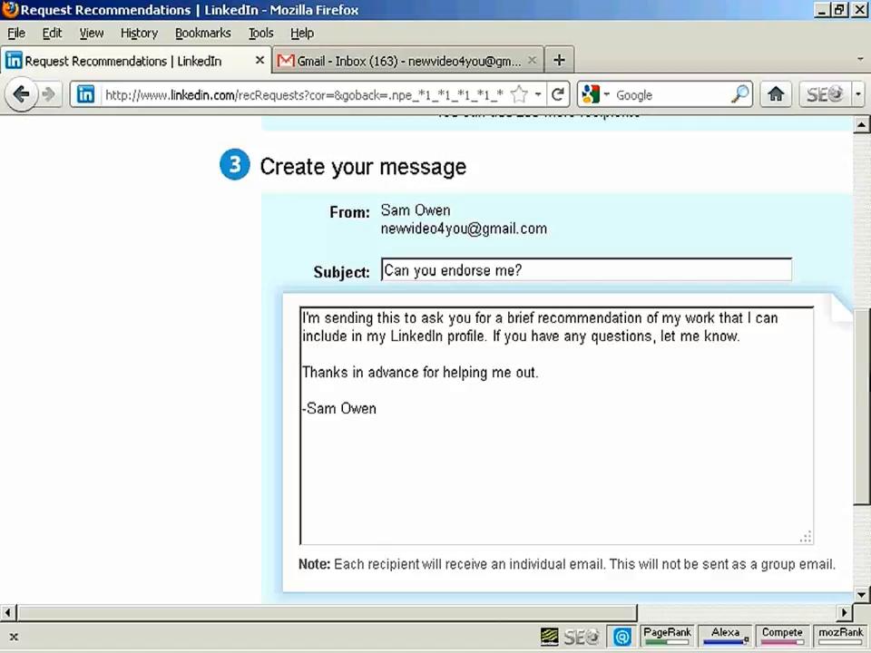
left_click_drag(861, 402, 863, 277)
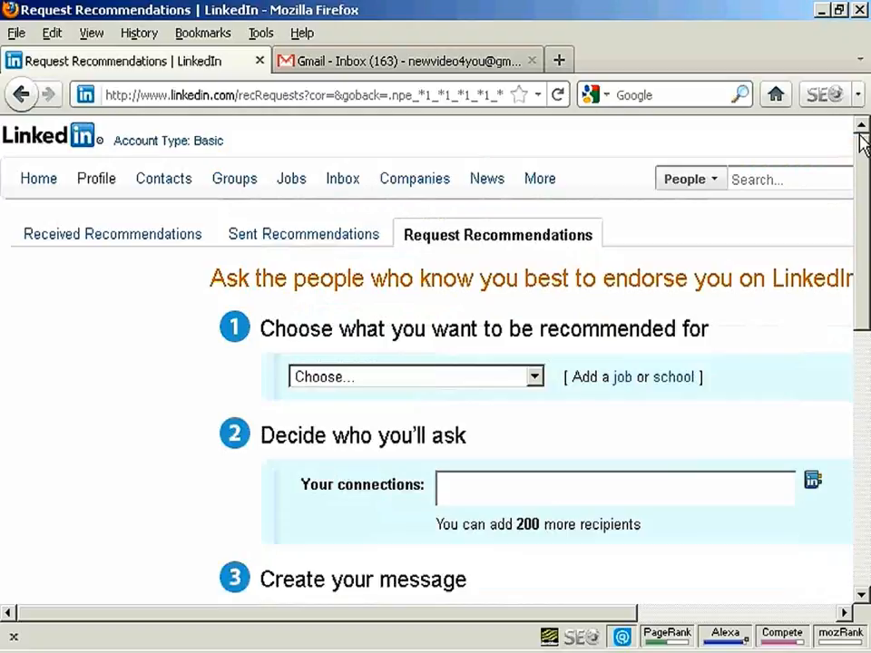
Step: Open the Groups You May Like page and look over the suggested groups
mouse_move(181, 187)
mouse_move(237, 188)
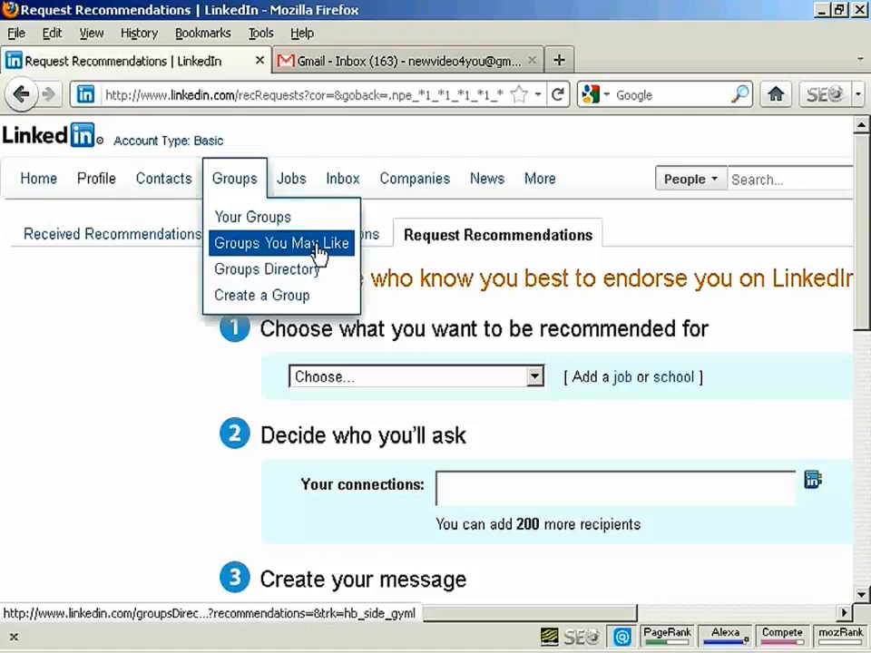
left_click(257, 251)
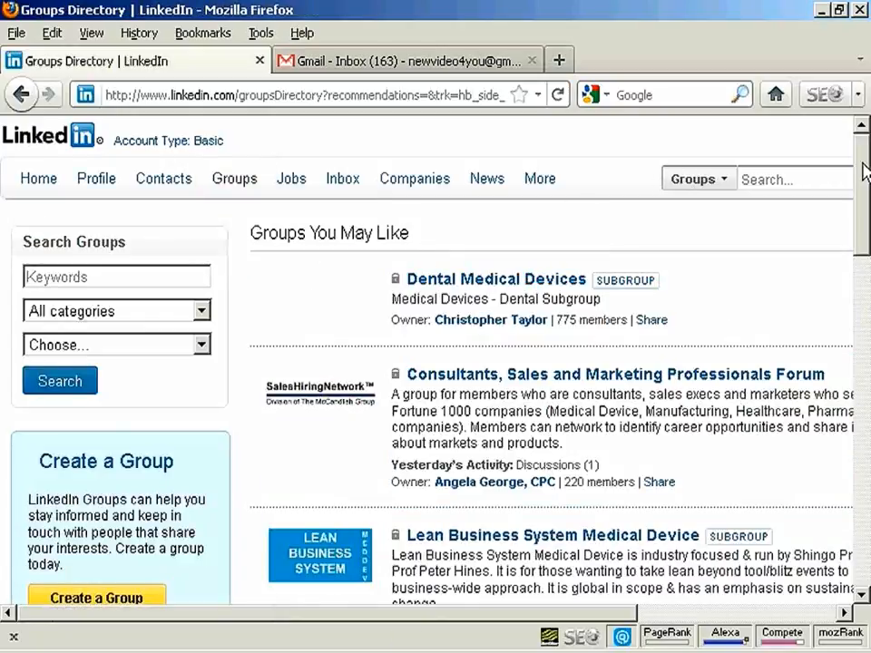
left_click_drag(864, 170, 867, 141)
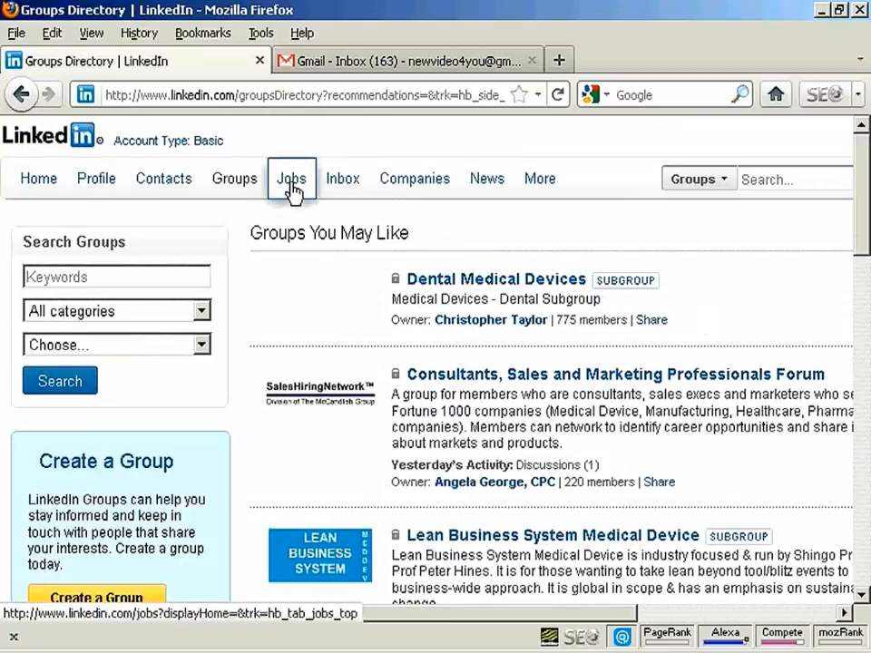
Step: View the Jobs and Companies options and open the Find Companies page
mouse_move(291, 190)
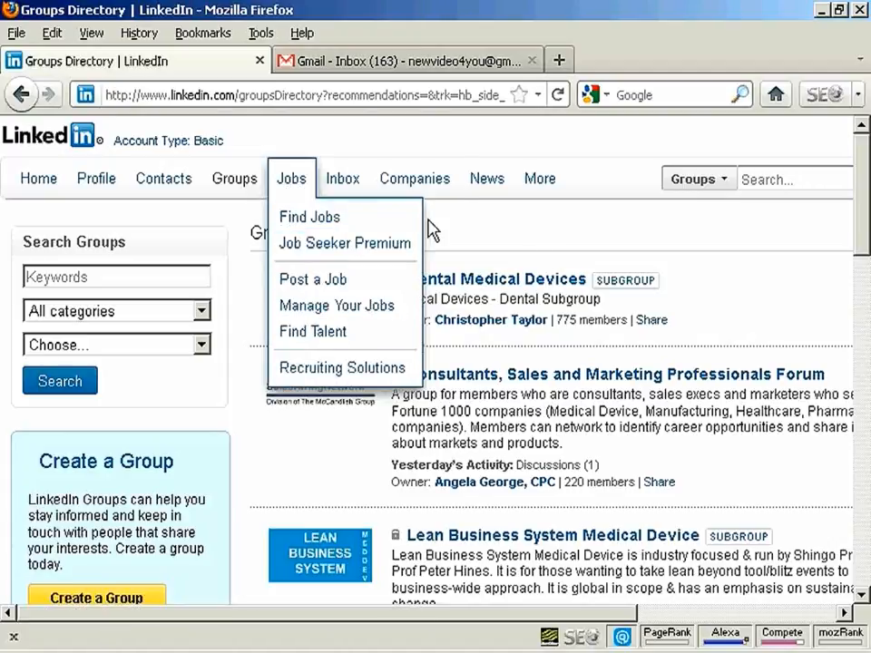
mouse_move(422, 185)
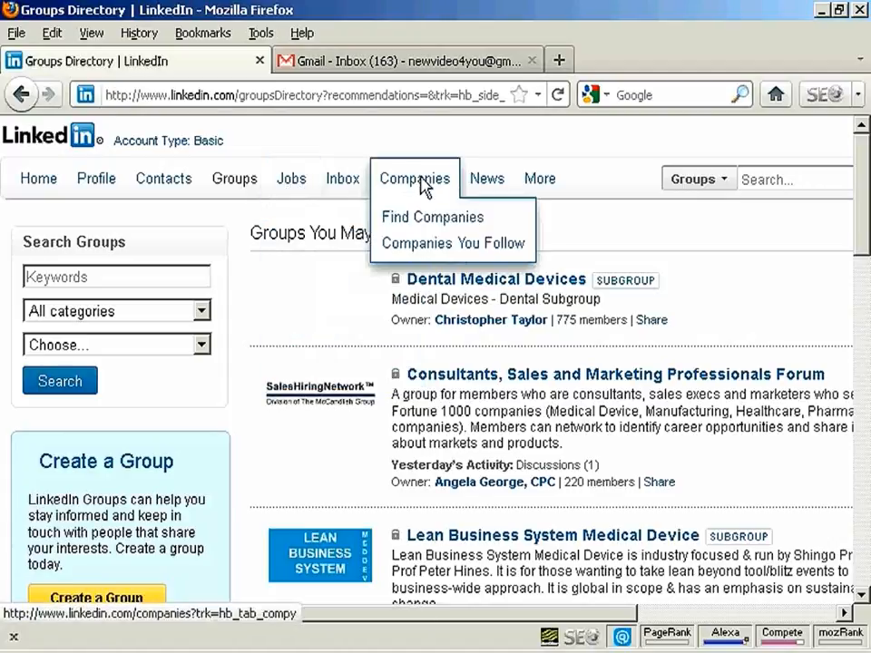
left_click(458, 225)
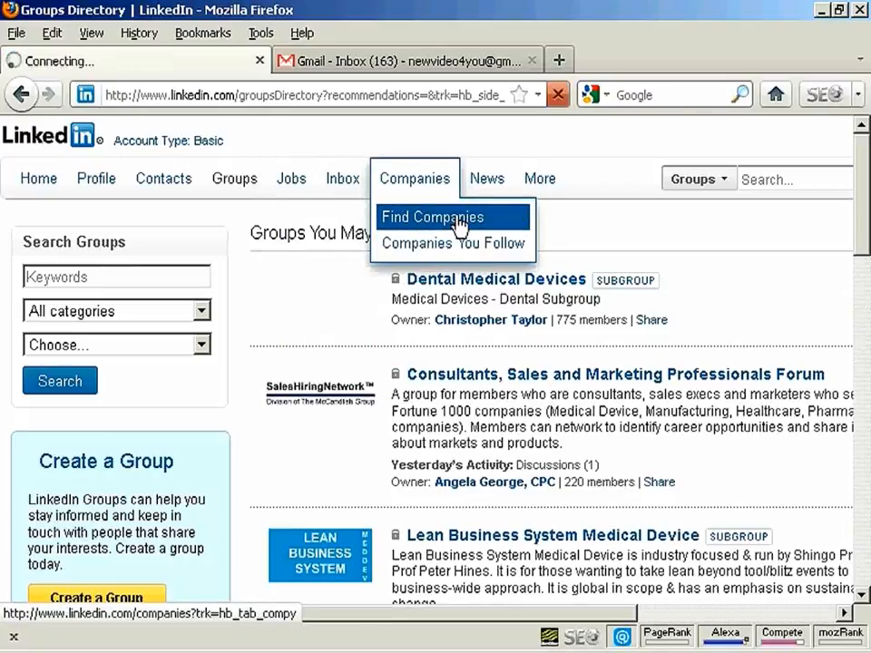